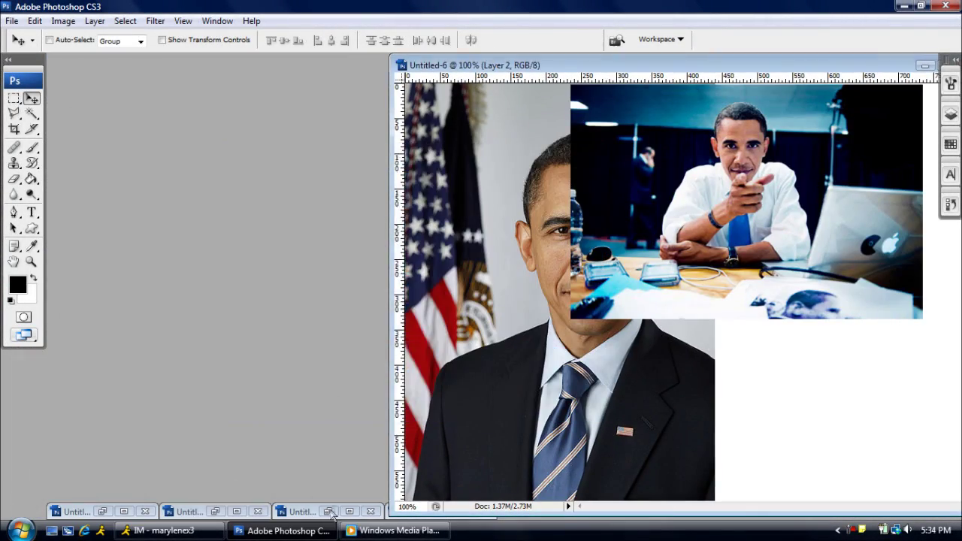
Bring the source photos forward and hide the Layer 4 photo
{"action": "left_click", "coordinate": [413, 511]}
{"action": "left_click", "coordinate": [448, 496]}
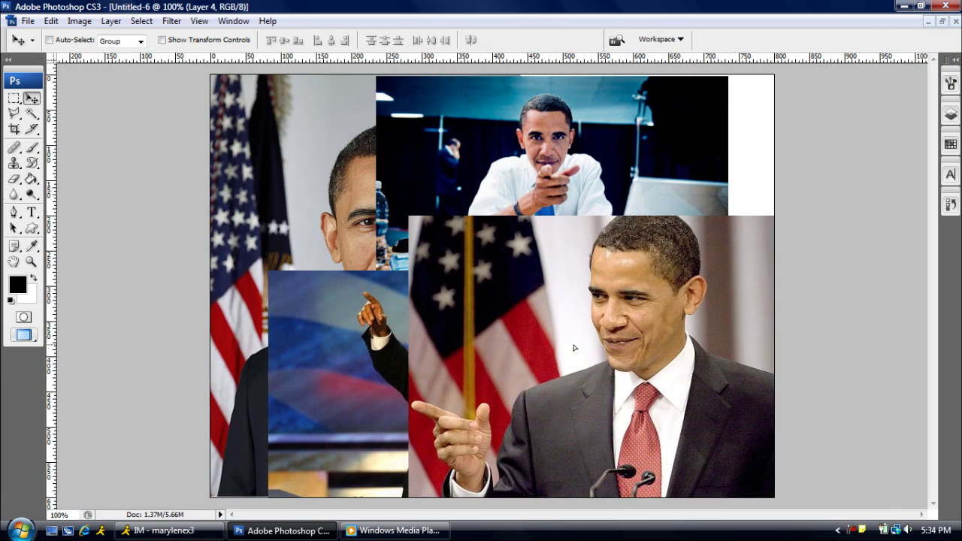
{"action": "left_click", "coordinate": [951, 114]}
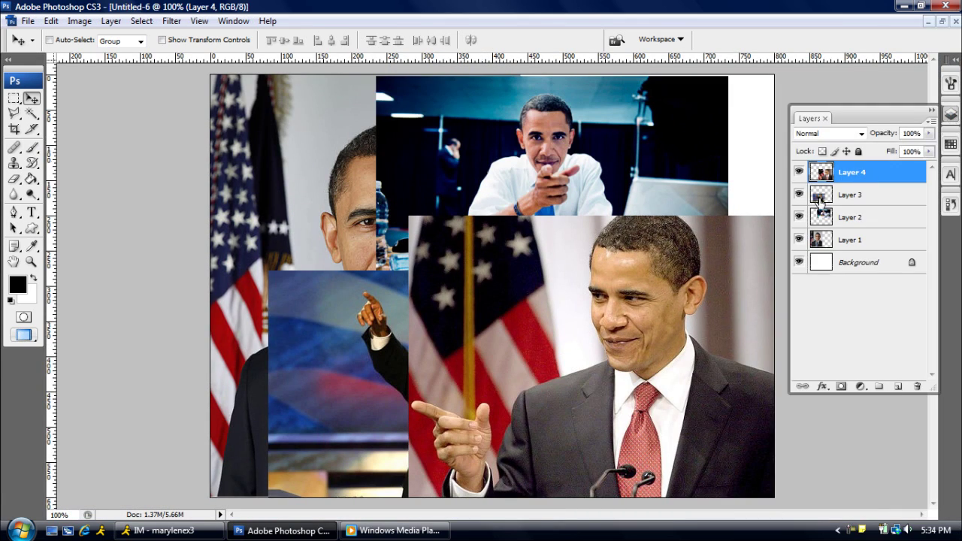
{"action": "left_click", "coordinate": [799, 172]}
Move the Layer 3 podium photo lower right, flip it horizontally, hide it, then move the desk photo top-right
{"action": "left_click", "coordinate": [852, 195]}
{"action": "left_click_drag", "start_coordinate": [520, 316], "coordinate": [680, 306]}
{"action": "key", "text": "ctrl+t"}
{"action": "right_click", "coordinate": [655, 118]}
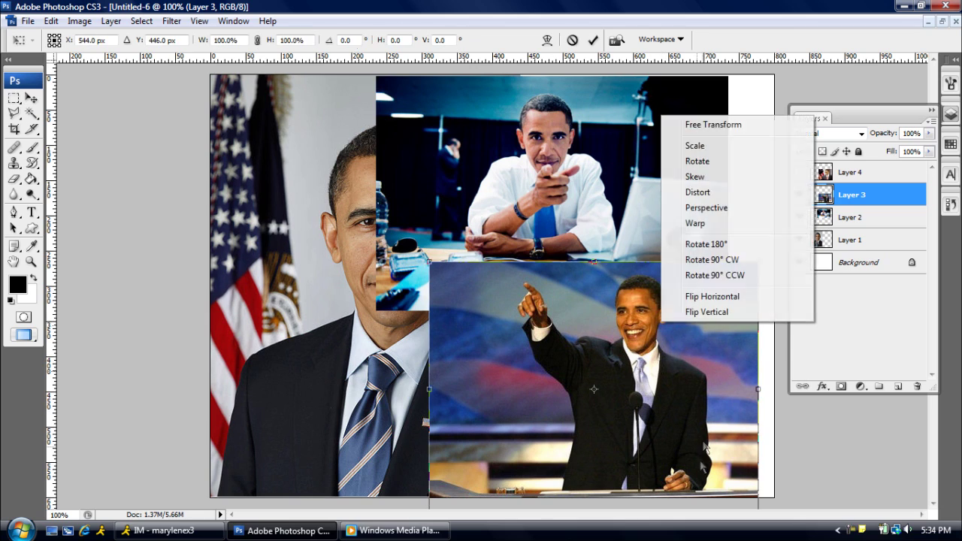
{"action": "left_click", "coordinate": [697, 298]}
{"action": "key", "text": "Return"}
{"action": "left_click", "coordinate": [798, 194]}
{"action": "mouse_move", "coordinate": [660, 202]}
{"action": "left_mouse_down"}
{"action": "mouse_move", "coordinate": [714, 242]}
{"action": "mouse_move", "coordinate": [682, 183]}
{"action": "left_mouse_up"}
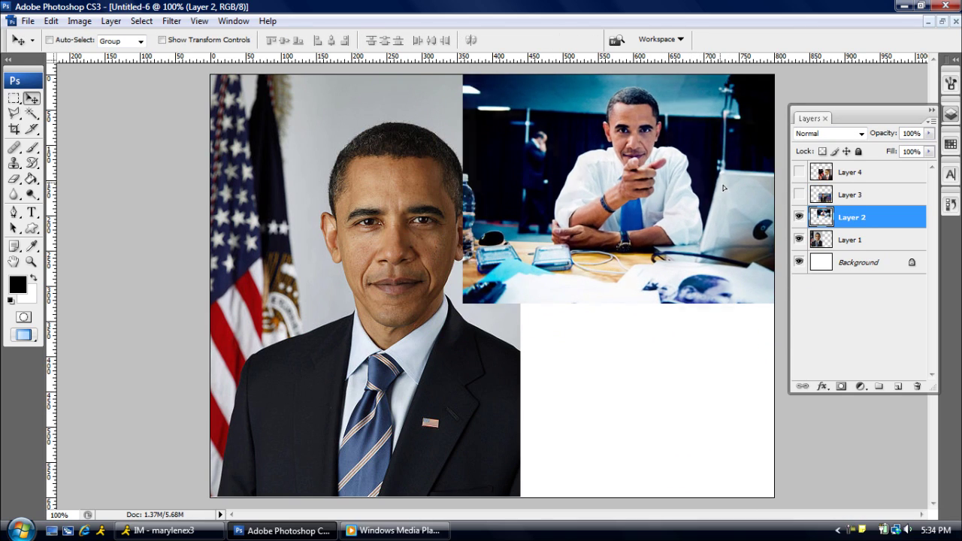
Hide the desk photo and flip the Layer 1 portrait horizontally so the flag is on the right
{"action": "left_click", "coordinate": [799, 217]}
{"action": "left_click", "coordinate": [843, 239]}
{"action": "right_click", "coordinate": [423, 244]}
{"action": "key", "text": "ctrl+t"}
{"action": "right_click", "coordinate": [406, 225]}
{"action": "left_click", "coordinate": [451, 405]}
{"action": "key", "text": "Return"}
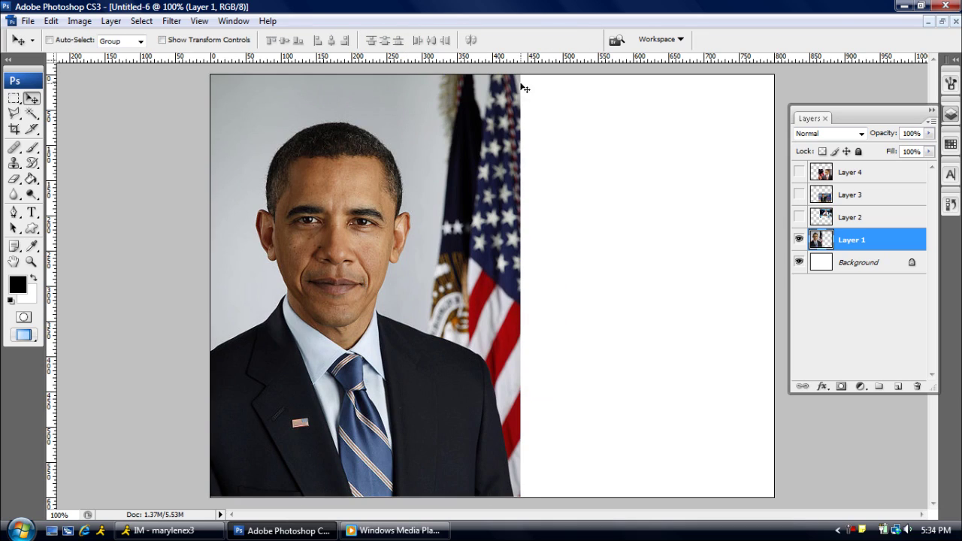
{"action": "key", "text": "ctrl+t"}
Duplicate the portrait layer, delete the original Layer 1, and duplicate it again
{"action": "key", "text": "Escape"}
{"action": "key", "text": "ctrl+j"}
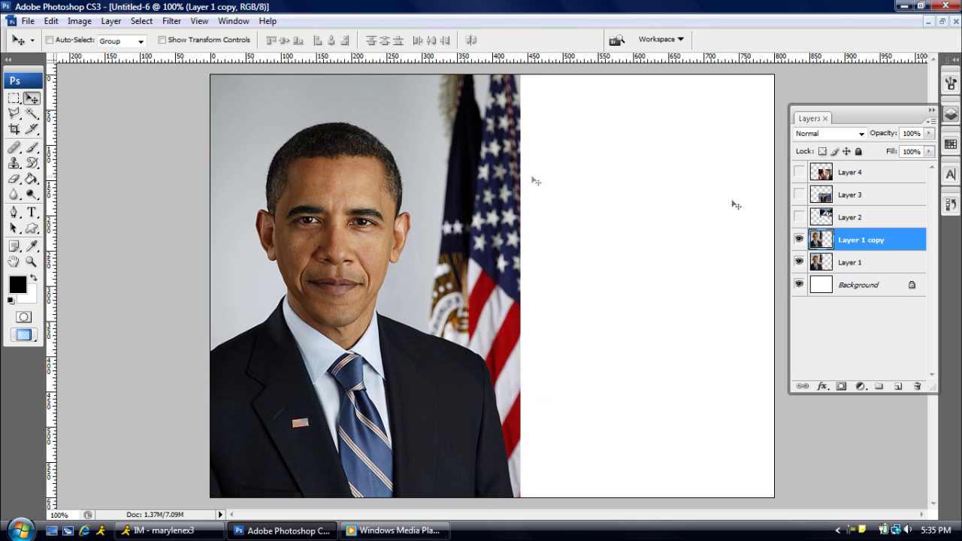
{"action": "left_click_drag", "start_coordinate": [868, 278], "coordinate": [916, 386]}
{"action": "key", "text": "ctrl+j"}
Apply the Film Grain filter to the portrait copy
{"action": "left_click", "coordinate": [172, 20]}
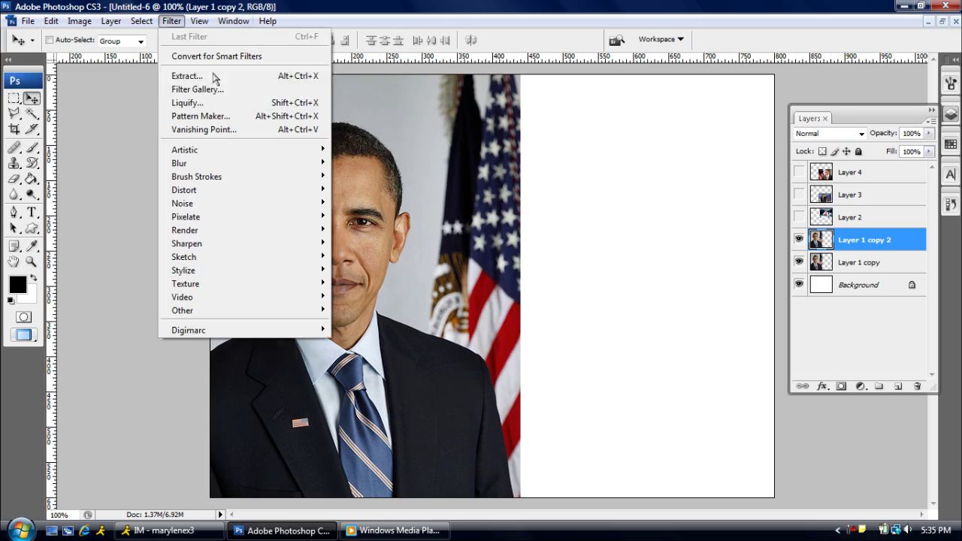
{"action": "left_click", "coordinate": [369, 188]}
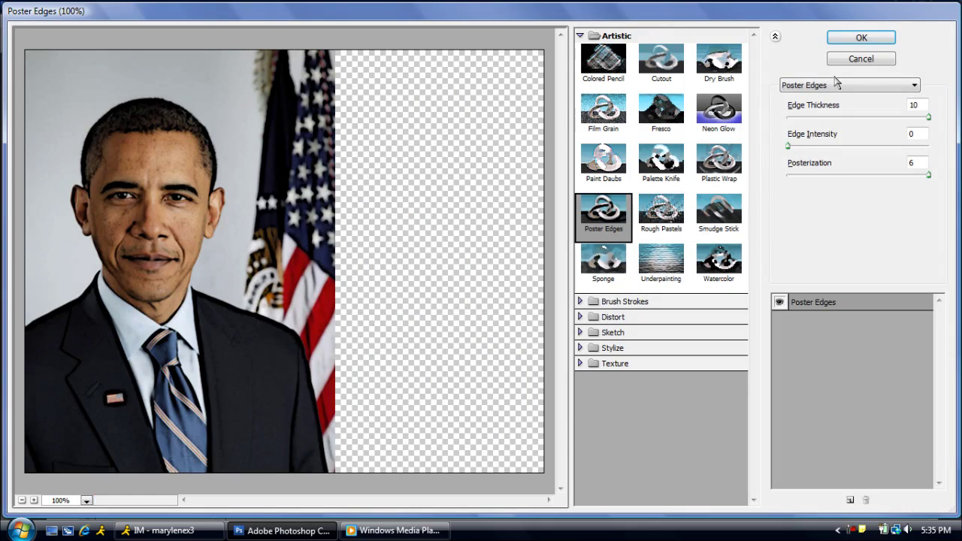
{"action": "key", "text": "Return"}
Preview the Brush Strokes filters, trying Dark Strokes with Balance 1 and White Intensity 5
{"action": "left_click", "coordinate": [171, 21]}
{"action": "left_click", "coordinate": [352, 176]}
{"action": "left_click", "coordinate": [660, 75]}
{"action": "left_click", "coordinate": [719, 75]}
{"action": "left_click", "coordinate": [604, 128]}
{"action": "left_click_drag", "start_coordinate": [857, 117], "coordinate": [795, 117]}
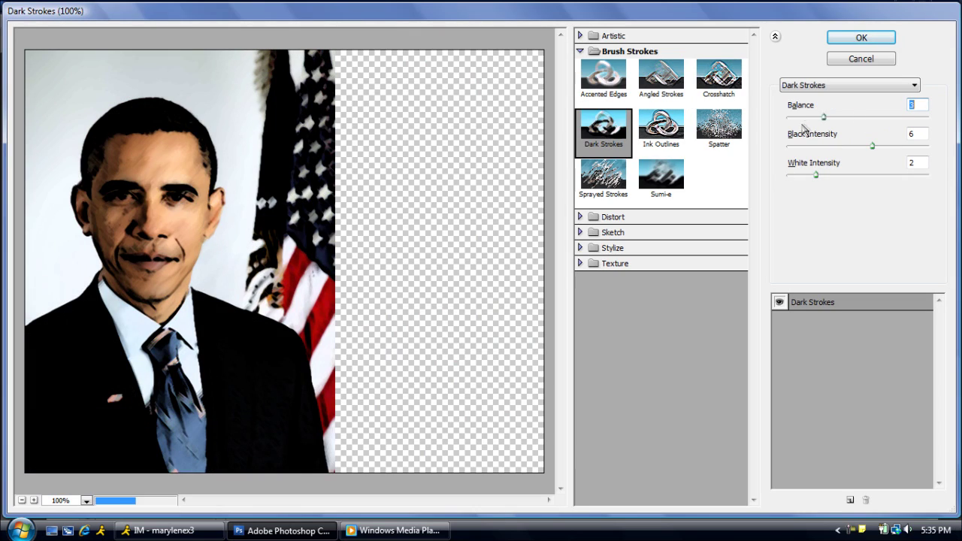
{"action": "left_click_drag", "start_coordinate": [816, 174], "coordinate": [864, 174]}
{"action": "left_click", "coordinate": [660, 75]}
{"action": "left_click", "coordinate": [719, 125]}
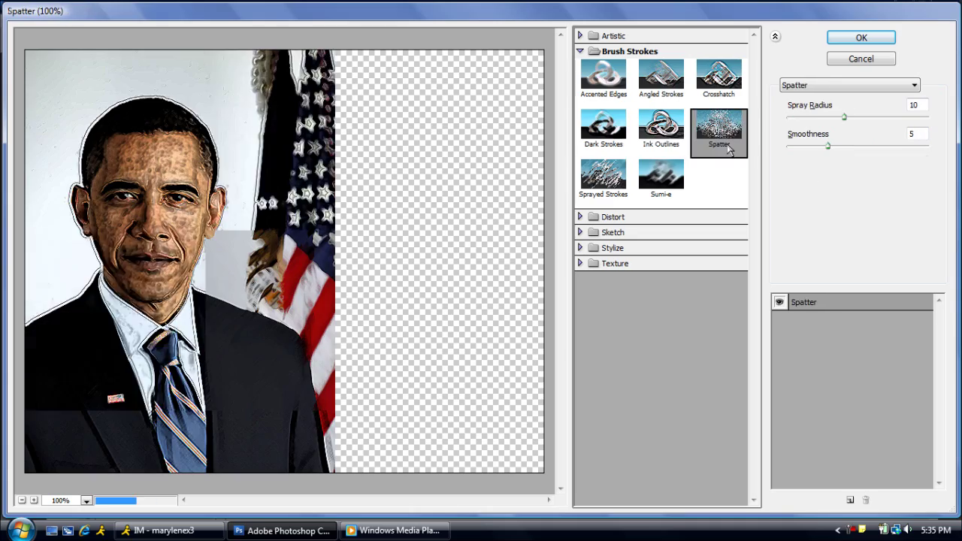
{"action": "left_click", "coordinate": [603, 174]}
Preview Distort, Sketch and Stylize filters such as Diffuse Glow, Chrome and Glowing Edges
{"action": "left_click", "coordinate": [612, 217]}
{"action": "left_click", "coordinate": [605, 90]}
{"action": "left_click", "coordinate": [712, 90]}
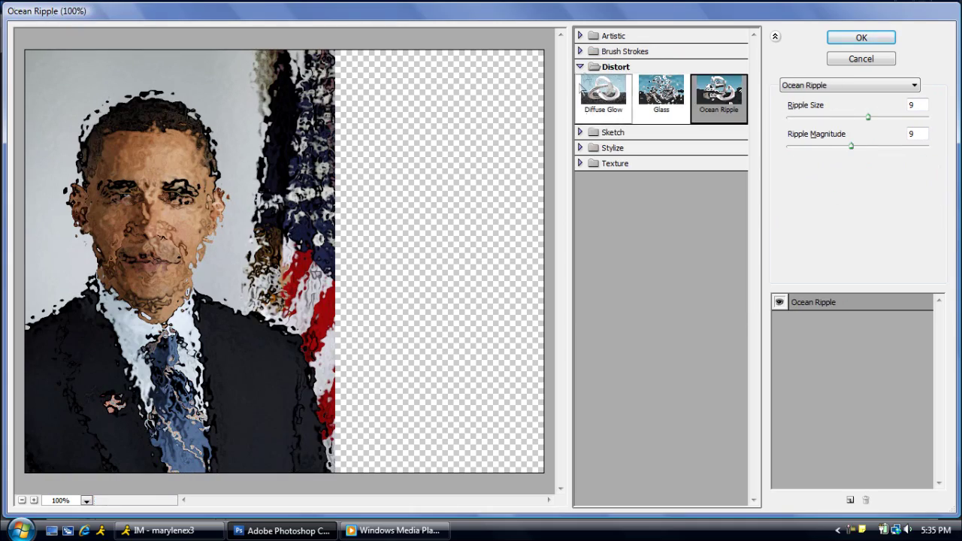
{"action": "left_click", "coordinate": [613, 133]}
{"action": "left_click", "coordinate": [661, 109]}
{"action": "left_click", "coordinate": [719, 112]}
{"action": "left_click", "coordinate": [604, 158]}
{"action": "left_click", "coordinate": [719, 158]}
{"action": "left_click", "coordinate": [661, 208]}
{"action": "left_click", "coordinate": [719, 257]}
{"action": "left_click", "coordinate": [661, 258]}
{"action": "left_click", "coordinate": [660, 308]}
{"action": "left_click", "coordinate": [603, 308]}
{"action": "left_click", "coordinate": [612, 348]}
{"action": "left_click", "coordinate": [603, 124]}
Preview the Artistic filters from Colored Pencil through Watercolor
{"action": "left_click", "coordinate": [613, 36]}
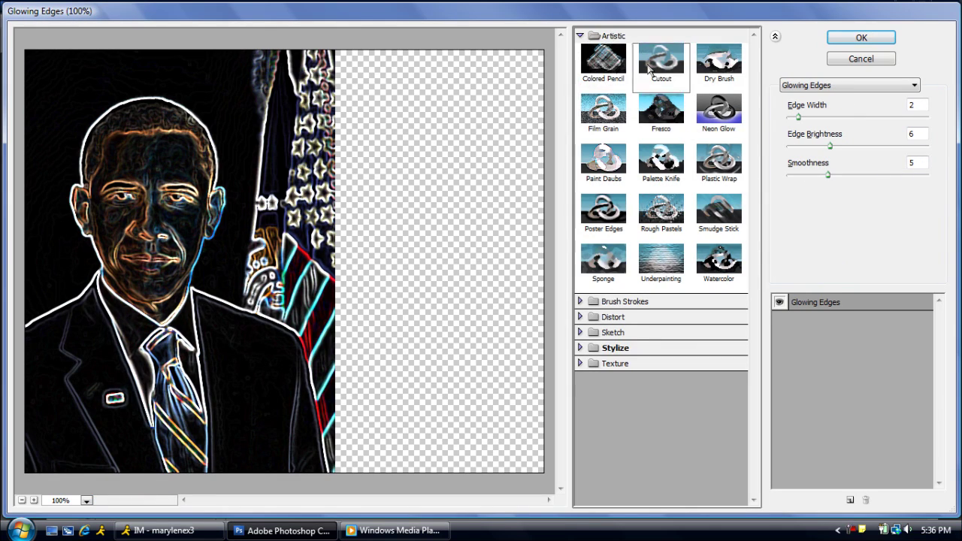
{"action": "left_click", "coordinate": [603, 60]}
{"action": "left_click", "coordinate": [718, 61]}
{"action": "left_click", "coordinate": [660, 109]}
{"action": "left_click", "coordinate": [603, 158]}
{"action": "left_click", "coordinate": [719, 158]}
{"action": "left_click", "coordinate": [718, 208]}
{"action": "left_click", "coordinate": [603, 258]}
{"action": "left_click", "coordinate": [660, 258]}
{"action": "left_click", "coordinate": [719, 258]}
Apply Cutout with 8 levels and minimum Edge Simplicity, then set opacity to 50%
{"action": "left_click", "coordinate": [660, 60]}
{"action": "left_click_drag", "start_coordinate": [834, 118], "coordinate": [929, 117]}
{"action": "left_click_drag", "start_coordinate": [844, 146], "coordinate": [777, 147]}
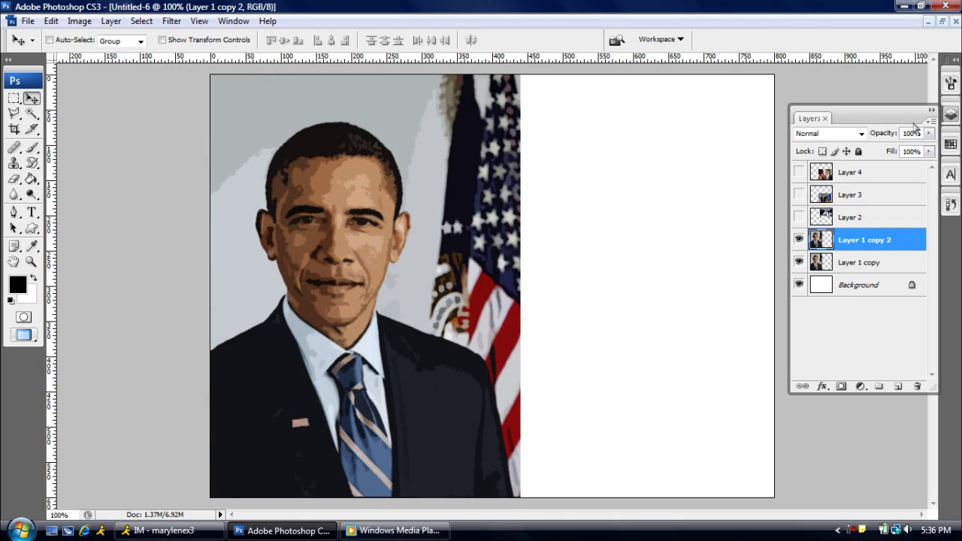
{"action": "key", "text": "5"}
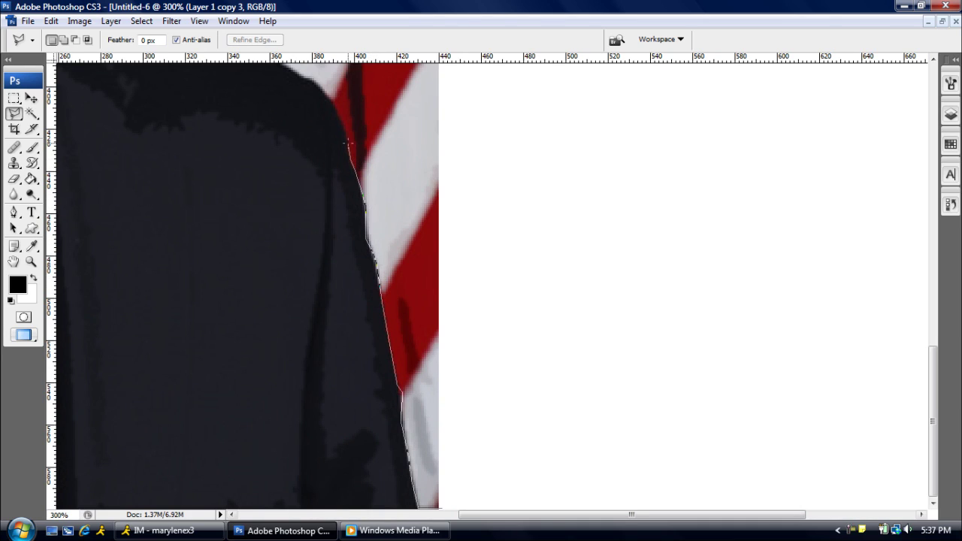
Trace a Polygonal Lasso selection around the flag behind the portrait, then fit the whole image in view
{"action": "scroll", "coordinate": [316, 94], "scroll_direction": "up", "scroll_amount": 3}
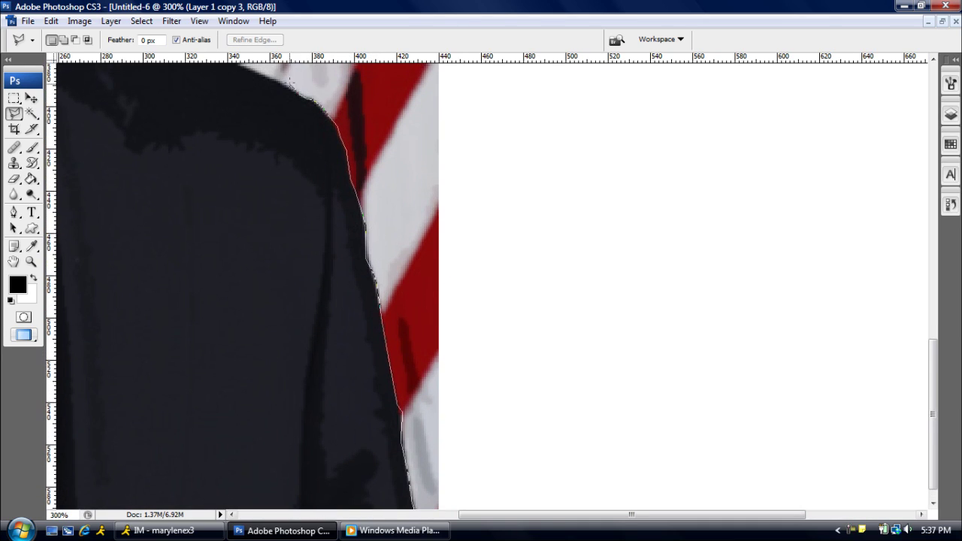
{"action": "left_click", "coordinate": [265, 90]}
{"action": "scroll", "coordinate": [263, 83], "scroll_direction": "up", "scroll_amount": 3}
{"action": "scroll", "coordinate": [220, 269], "scroll_direction": "up", "scroll_amount": 1}
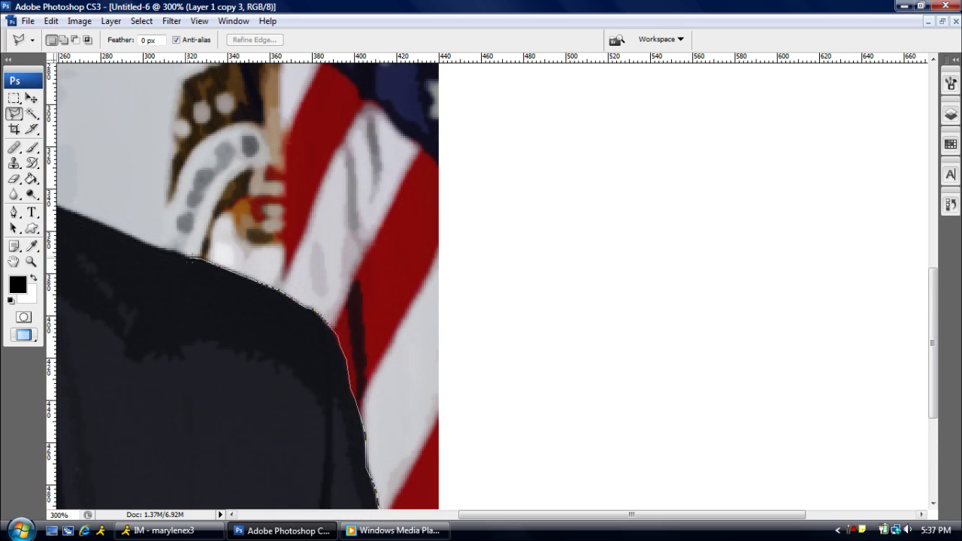
{"action": "scroll", "coordinate": [155, 225], "scroll_direction": "up", "scroll_amount": 2}
{"action": "scroll", "coordinate": [181, 232], "scroll_direction": "up", "scroll_amount": 3}
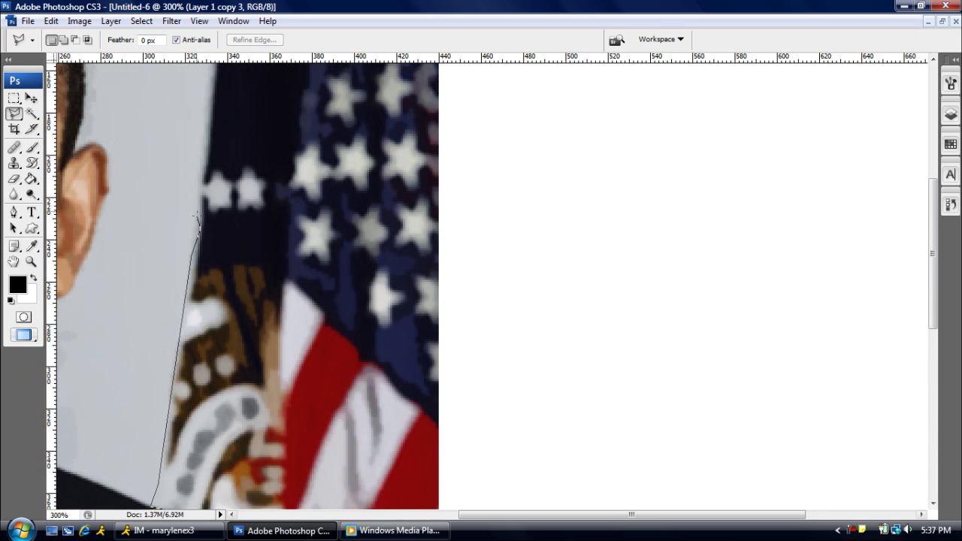
{"action": "scroll", "coordinate": [218, 120], "scroll_direction": "up", "scroll_amount": 6}
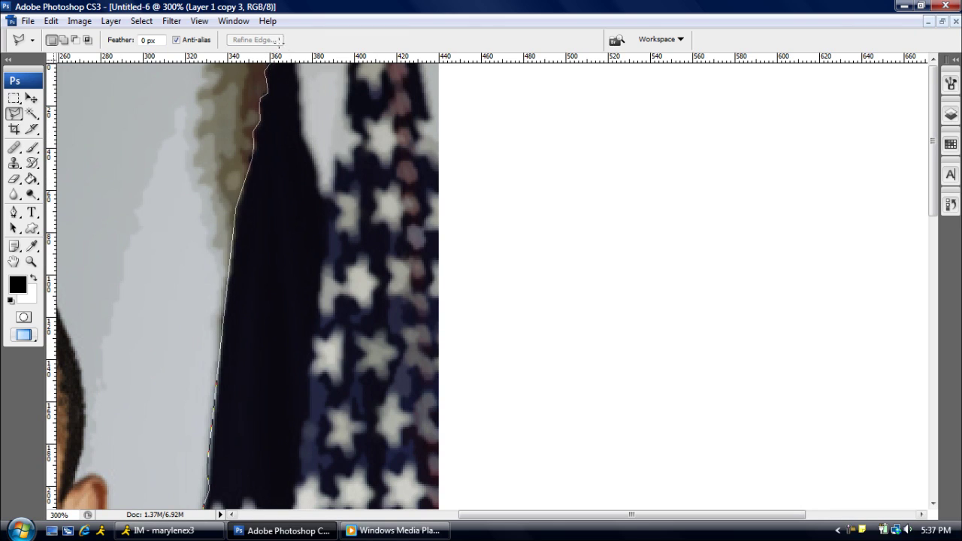
{"action": "scroll", "coordinate": [384, 371], "scroll_direction": "down", "scroll_amount": 15}
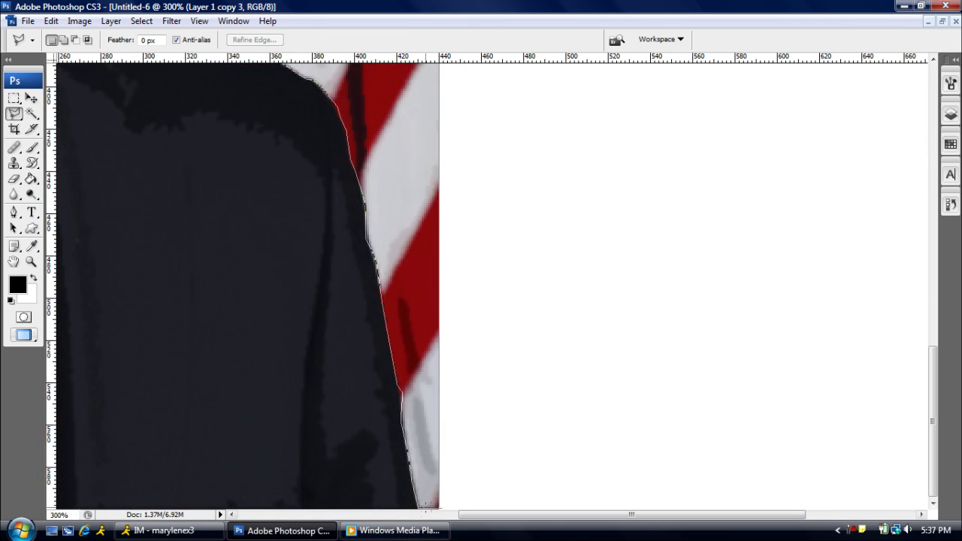
{"action": "double_click", "coordinate": [442, 508]}
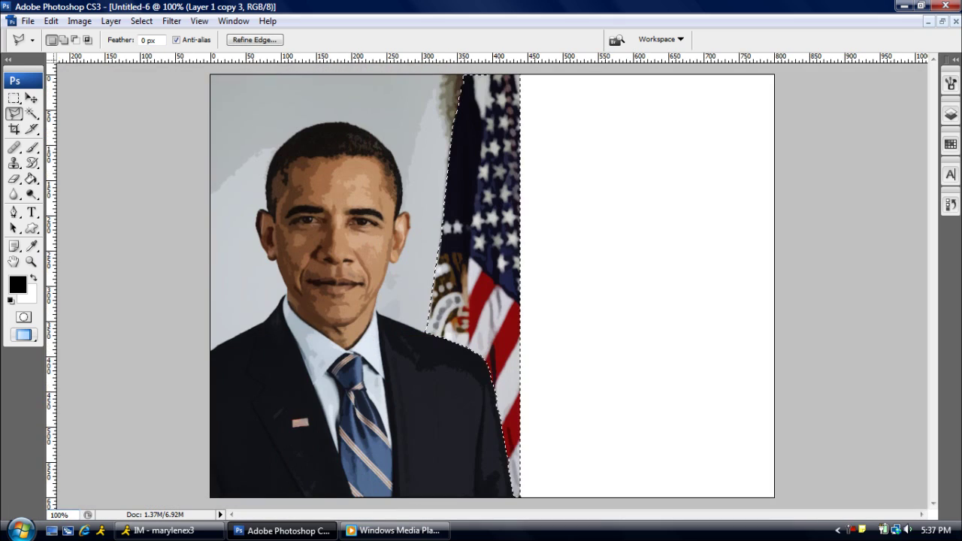
{"action": "key", "text": "ctrl+alt+0"}
Add a Gradient Map adjustment layer that turns the selected flag black and white
{"action": "left_click", "coordinate": [950, 114]}
{"action": "left_click", "coordinate": [860, 386]}
{"action": "key", "text": "Return"}
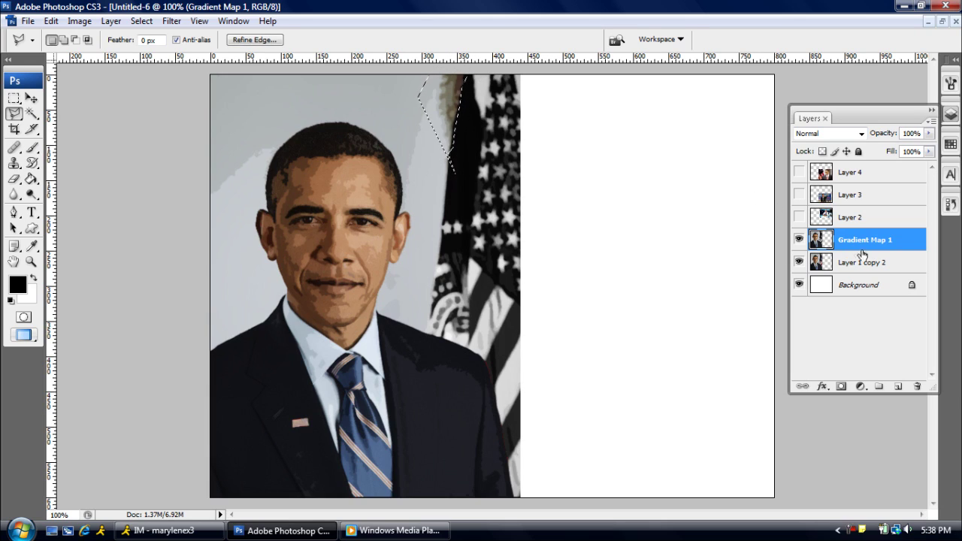
{"action": "left_click", "coordinate": [860, 386]}
{"action": "left_click", "coordinate": [794, 298]}
{"action": "left_click", "coordinate": [870, 208]}
{"action": "key", "text": "v"}
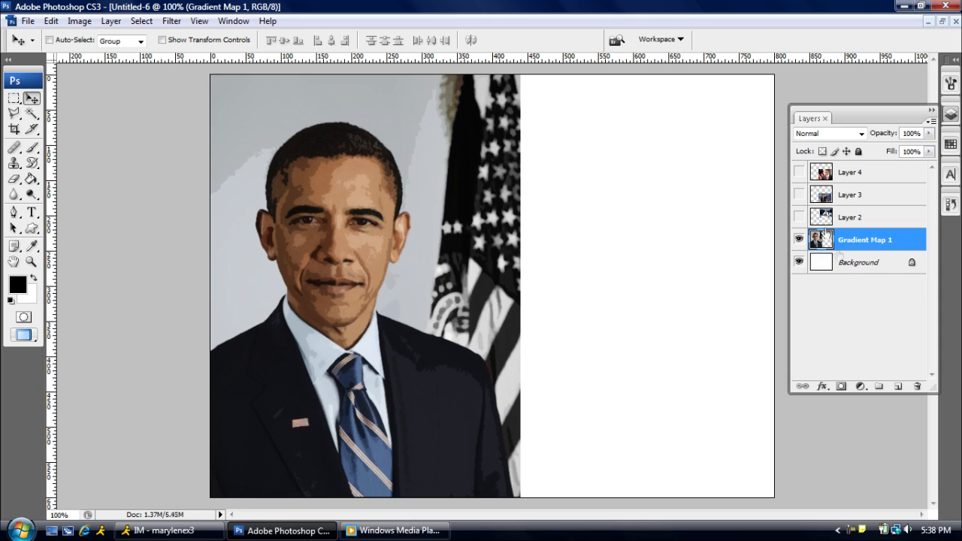
Show the desk photo and podium layers and nudge the desk photo into position
{"action": "left_click", "coordinate": [799, 217]}
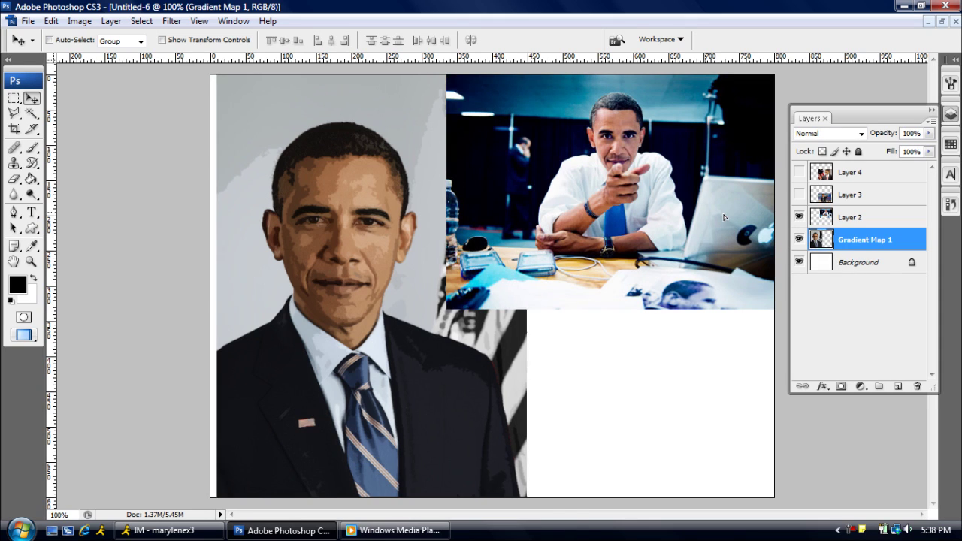
{"action": "left_click", "coordinate": [834, 222]}
{"action": "mouse_move", "coordinate": [636, 202]}
{"action": "left_mouse_down"}
{"action": "mouse_move", "coordinate": [575, 194]}
{"action": "mouse_move", "coordinate": [630, 193]}
{"action": "left_mouse_up"}
{"action": "left_click", "coordinate": [799, 195]}
{"action": "mouse_move", "coordinate": [674, 340]}
{"action": "left_mouse_down"}
{"action": "mouse_move", "coordinate": [590, 323]}
{"action": "mouse_move", "coordinate": [679, 325]}
{"action": "left_mouse_up"}
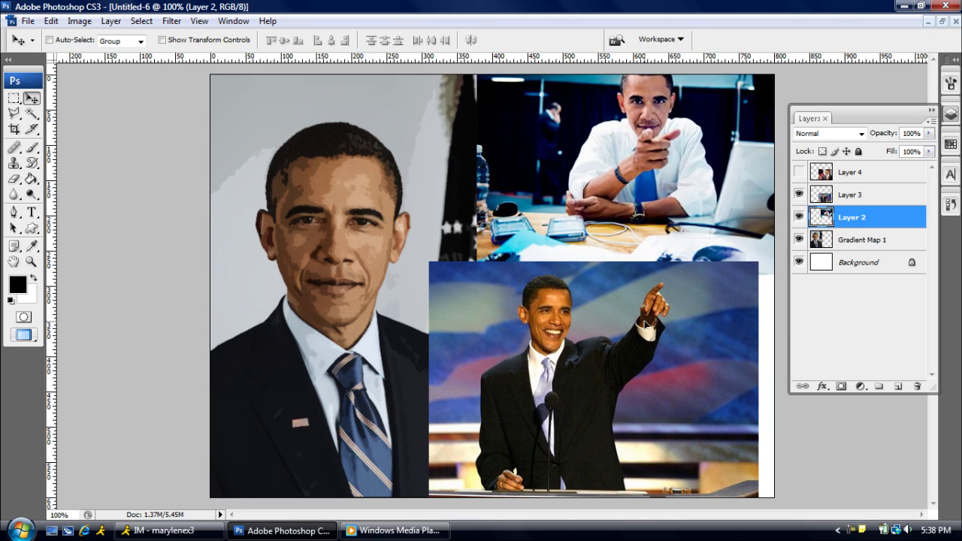
Delete the podium photo layer, show Layer 4, and slide the desk photo about 85 px left
{"action": "left_click", "coordinate": [799, 172]}
{"action": "left_click", "coordinate": [799, 172]}
{"action": "left_click_drag", "start_coordinate": [849, 195], "coordinate": [916, 385]}
{"action": "left_click", "coordinate": [799, 172]}
{"action": "mouse_move", "coordinate": [630, 333]}
{"action": "left_mouse_down"}
{"action": "mouse_move", "coordinate": [649, 341]}
{"action": "mouse_move", "coordinate": [612, 343]}
{"action": "left_mouse_up"}
{"action": "left_click_drag", "start_coordinate": [630, 182], "coordinate": [583, 152]}
Hide Layer 4 and delete selected areas of the desk photo to fade its left edge
{"action": "left_click", "coordinate": [799, 173]}
{"action": "key", "text": "m"}
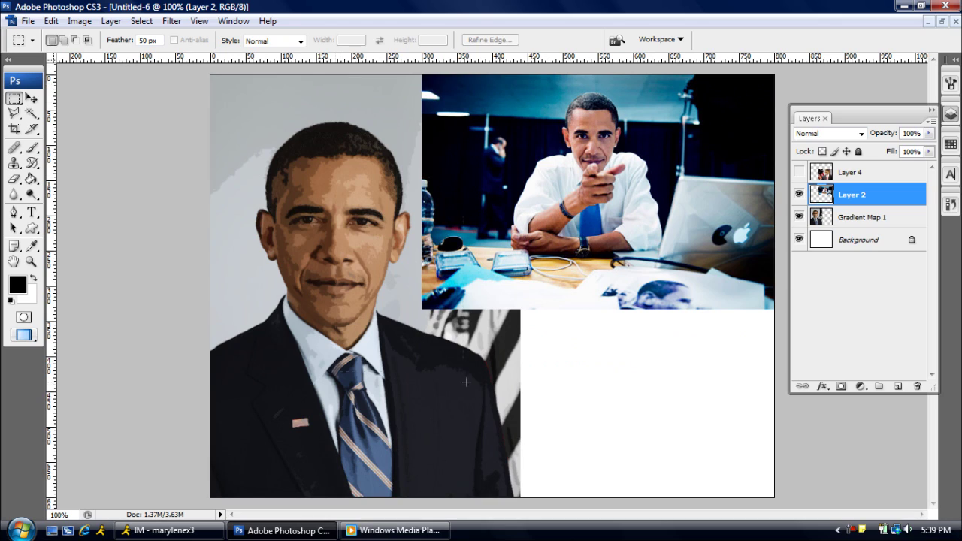
{"action": "left_click_drag", "start_coordinate": [481, 347], "coordinate": [231, 75]}
{"action": "key", "text": "Delete"}
{"action": "key", "text": "Delete"}
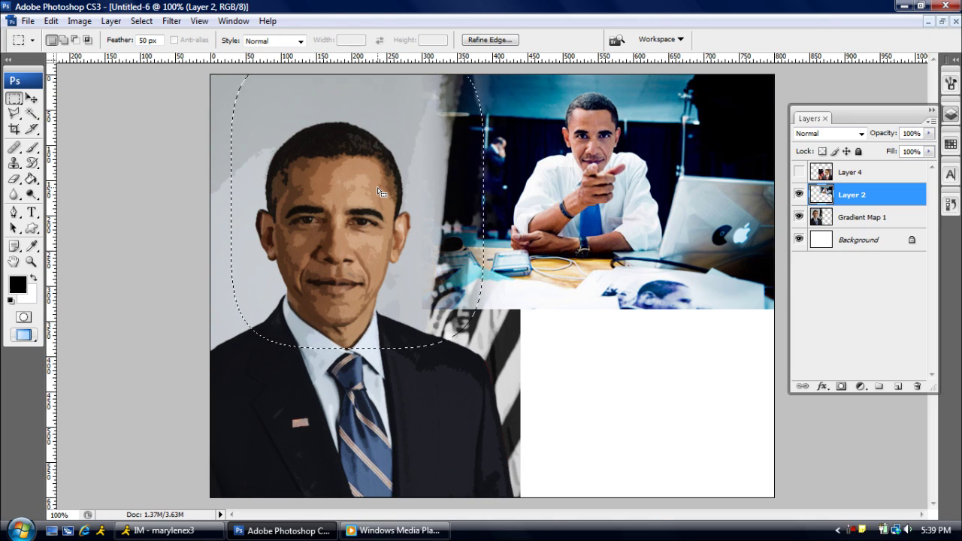
{"action": "key", "text": "Delete"}
{"action": "left_click_drag", "start_coordinate": [379, 192], "coordinate": [354, 190]}
{"action": "key", "text": "Delete"}
{"action": "key", "text": "Delete"}
{"action": "key", "text": "Delete"}
{"action": "key", "text": "Delete"}
{"action": "key", "text": "Delete"}
{"action": "key", "text": "ctrl+d"}
Duplicate and merge the desk photo layer, then erase dark pixels along the flag edge
{"action": "key", "text": "ctrl+j"}
{"action": "key", "text": "ctrl+j"}
{"action": "key", "text": "ctrl+j"}
{"action": "key", "text": "ctrl+e"}
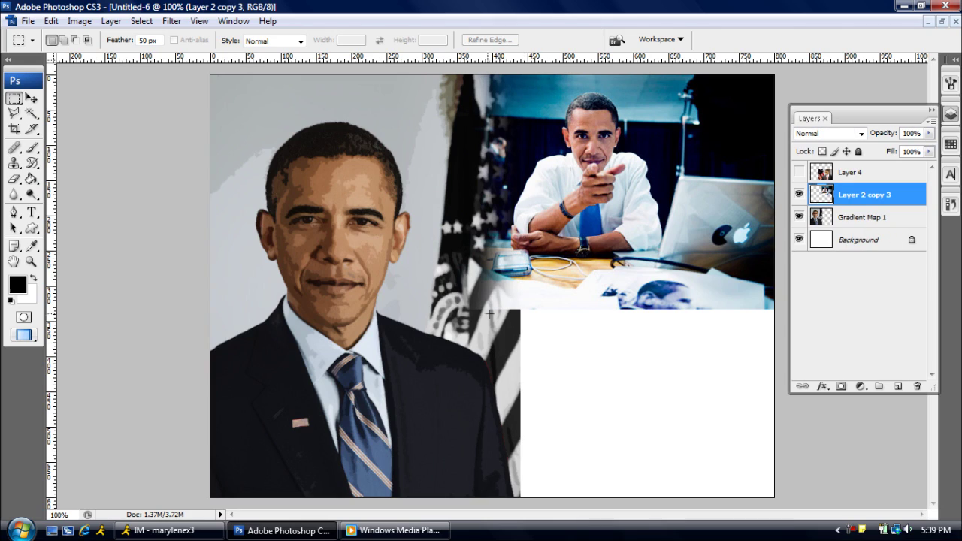
{"action": "key", "text": "e"}
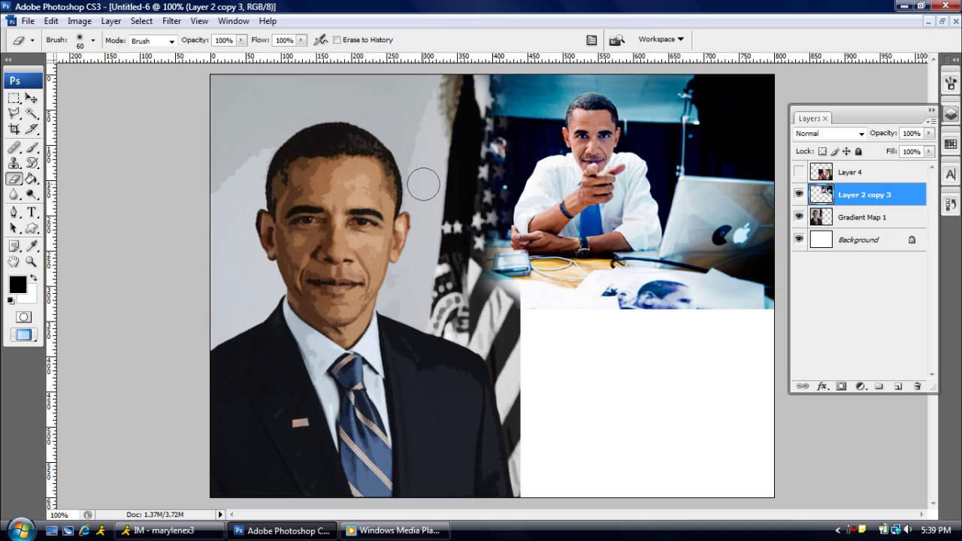
{"action": "left_click_drag", "start_coordinate": [485, 127], "coordinate": [486, 156]}
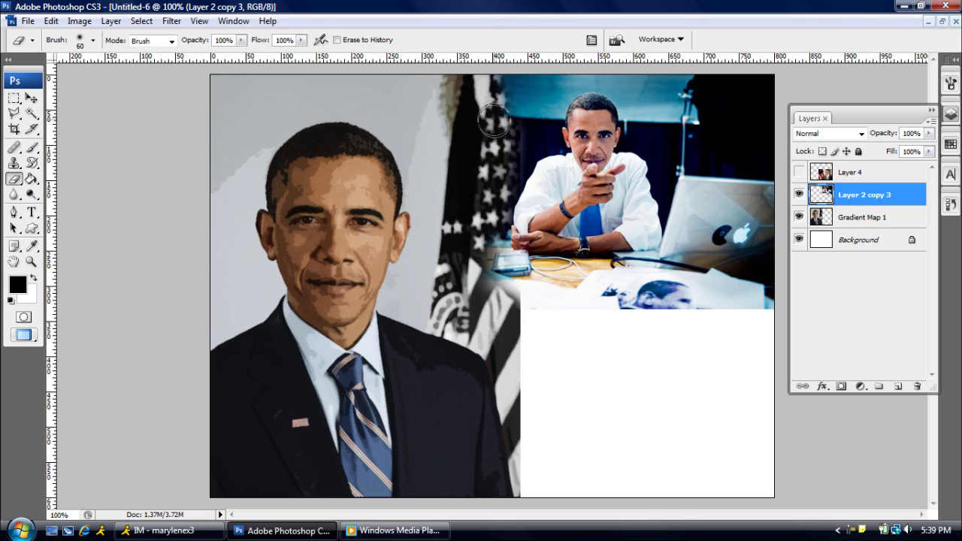
{"action": "left_click_drag", "start_coordinate": [496, 111], "coordinate": [494, 210]}
{"action": "left_click_drag", "start_coordinate": [475, 243], "coordinate": [478, 295]}
Set the duplicated desk photo layer to Soft Light and merge it with Layer 2 copy 5
{"action": "key", "text": "ctrl+j"}
{"action": "key", "text": "ctrl+j"}
{"action": "left_click", "coordinate": [890, 241], "text": "shift"}
{"action": "key", "text": "ctrl+e"}
{"action": "key", "text": "ctrl+j"}
{"action": "key", "text": "v"}
{"action": "left_click", "coordinate": [830, 133]}
{"action": "left_click", "coordinate": [844, 333]}
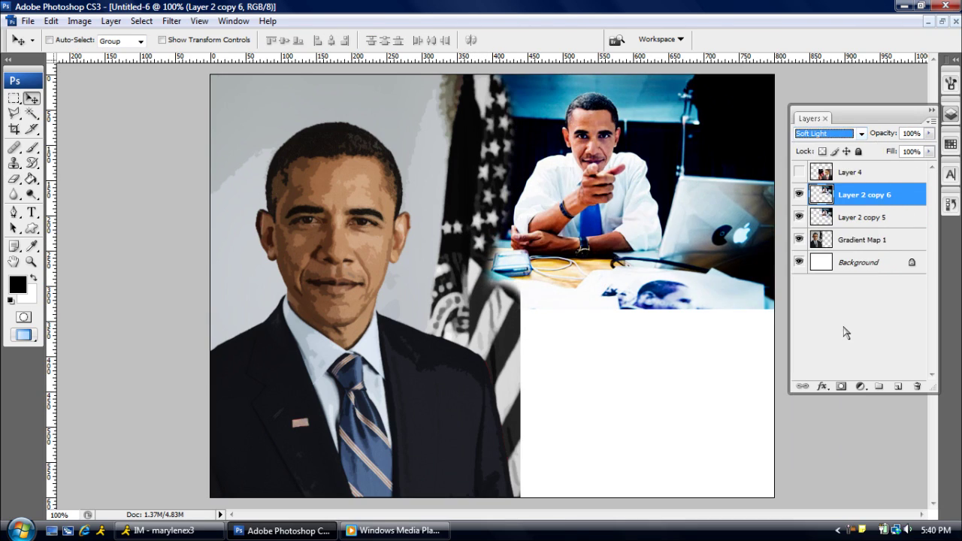
{"action": "left_click", "coordinate": [901, 218], "text": "shift"}
{"action": "key", "text": "ctrl+e"}
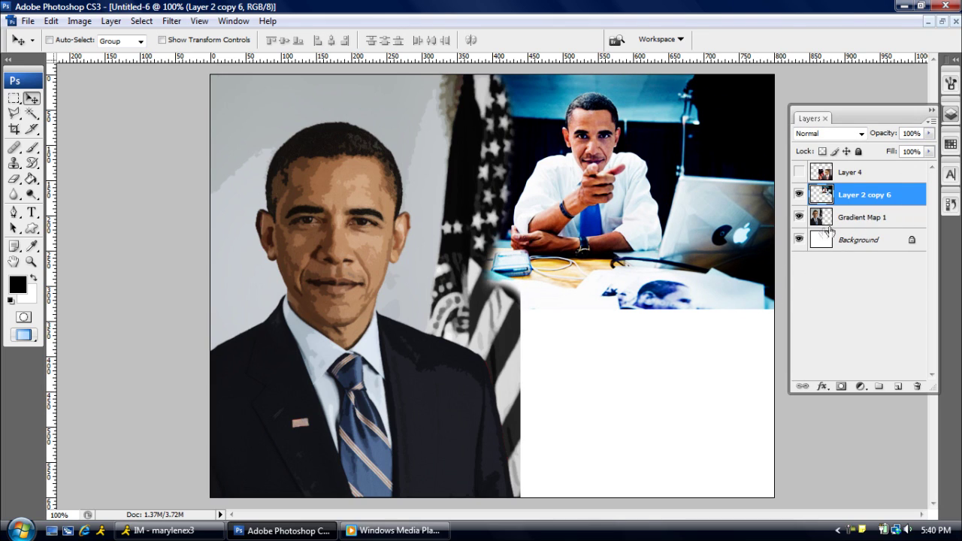
Show Layer 4 and move the pointing photo into the lower-right white area
{"action": "left_click", "coordinate": [799, 172]}
{"action": "left_click", "coordinate": [856, 172]}
{"action": "left_click_drag", "start_coordinate": [601, 248], "coordinate": [580, 237]}
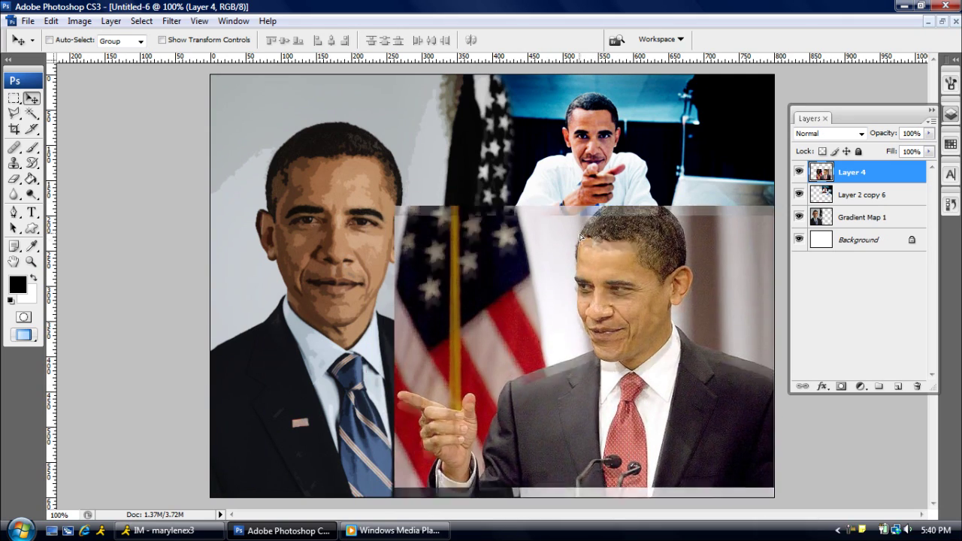
Shrink the pointing photo to about 68% and delete a feathered area across its top
{"action": "key", "text": "ctrl+t"}
{"action": "mouse_move", "coordinate": [393, 206]}
{"action": "left_mouse_down"}
{"action": "mouse_move", "coordinate": [461, 275]}
{"action": "mouse_move", "coordinate": [512, 303]}
{"action": "mouse_move", "coordinate": [487, 280]}
{"action": "left_mouse_up"}
{"action": "key", "text": "Return"}
{"action": "key", "text": "m"}
{"action": "left_click_drag", "start_coordinate": [451, 129], "coordinate": [774, 284]}
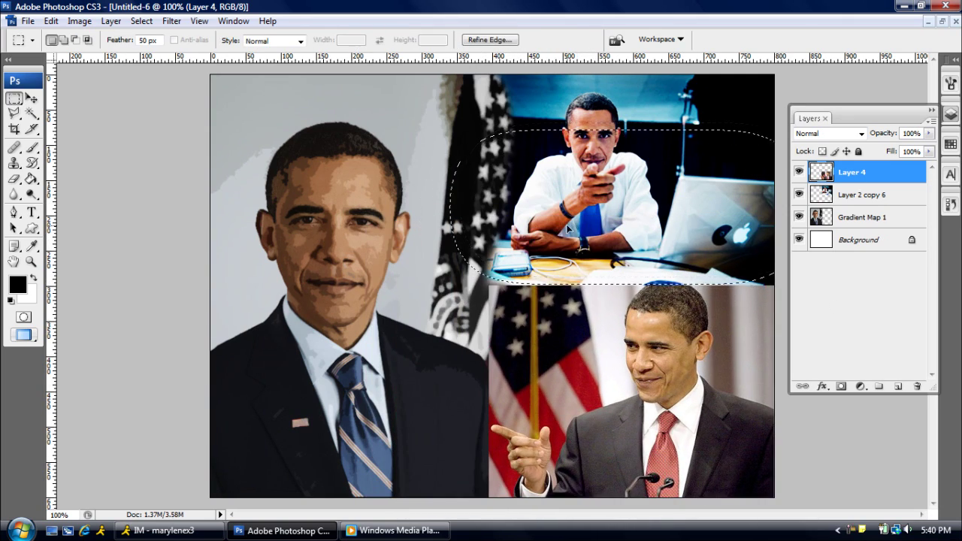
{"action": "key", "text": "Delete"}
{"action": "key", "text": "ctrl+d"}
{"action": "key", "text": "v"}
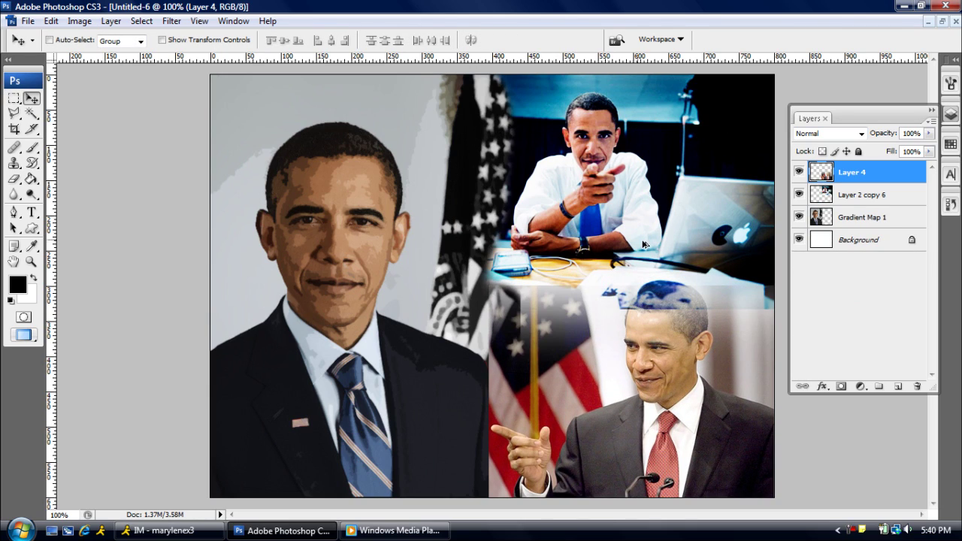
Enlarge the pointing photo toward the upper left and fade its upper-left area with a feathered delete
{"action": "key", "text": "ctrl+t"}
{"action": "left_click_drag", "start_coordinate": [488, 284], "coordinate": [421, 218]}
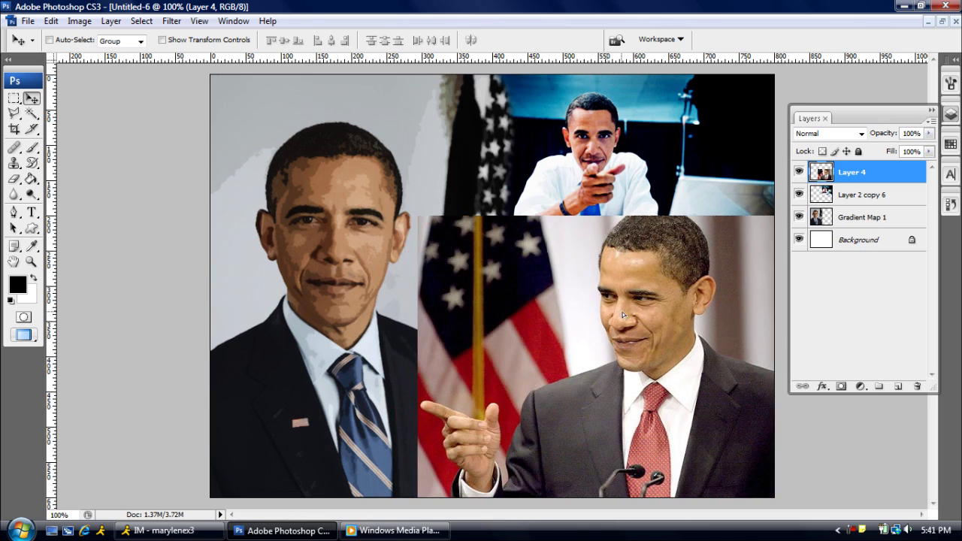
{"action": "key", "text": "Return"}
{"action": "key", "text": "m"}
{"action": "left_click_drag", "start_coordinate": [320, 107], "coordinate": [567, 342]}
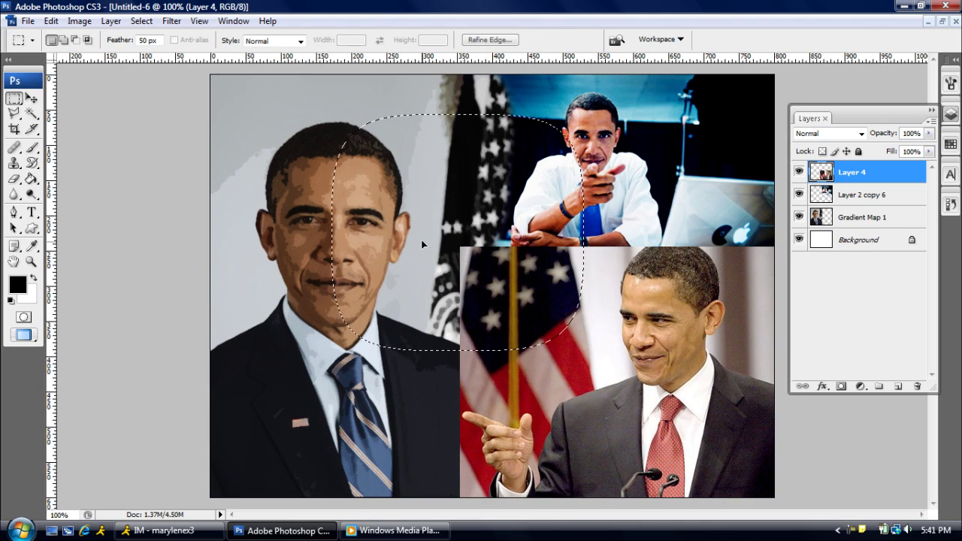
{"action": "key", "text": "Delete"}
{"action": "key", "text": "Delete"}
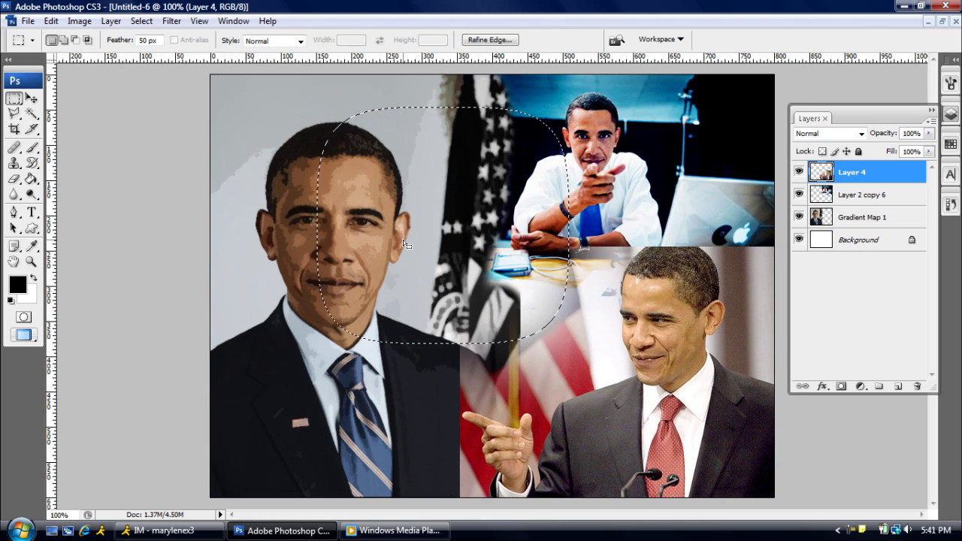
{"action": "key", "text": "ctrl+d"}
Duplicate and merge Layer 4, place it lower right, and move it below Layer 2 copy 6
{"action": "key", "text": "ctrl+j"}
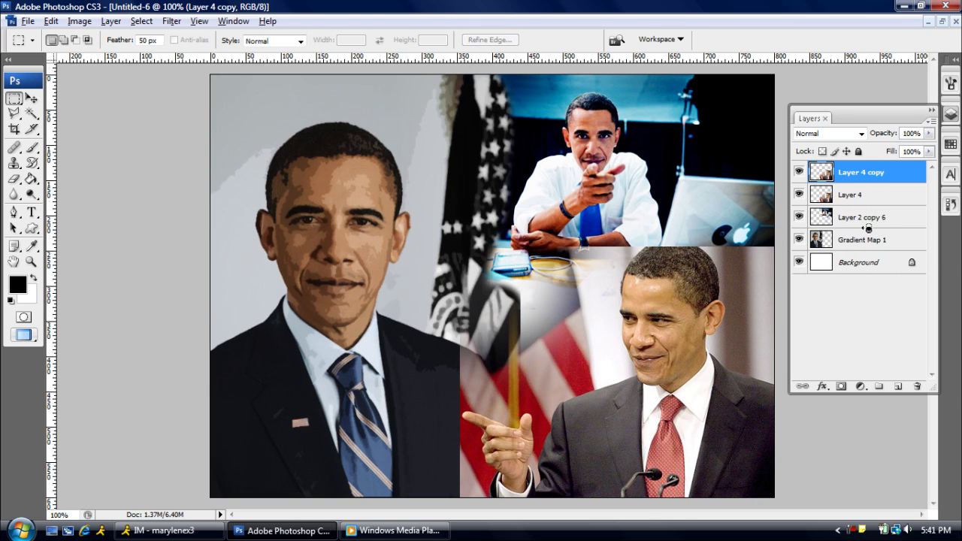
{"action": "key", "text": "ctrl+e"}
{"action": "key", "text": "v"}
{"action": "mouse_move", "coordinate": [662, 279]}
{"action": "left_mouse_down"}
{"action": "mouse_move", "coordinate": [472, 181]}
{"action": "mouse_move", "coordinate": [629, 289]}
{"action": "left_mouse_up"}
{"action": "key", "text": "ctrl+bracketleft"}
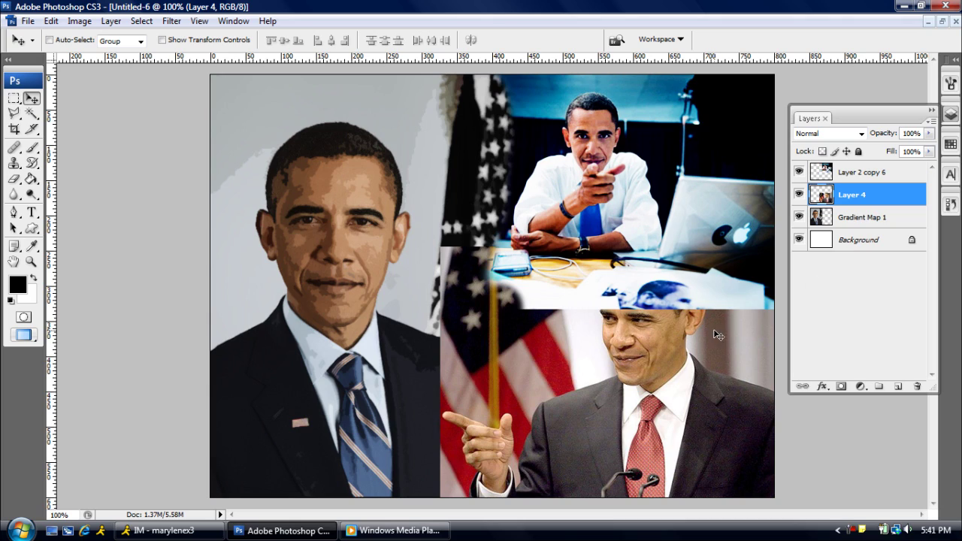
{"action": "left_click", "coordinate": [862, 172]}
Try a feathered delete and an eraser stroke over the head, undoing both
{"action": "key", "text": "m"}
{"action": "left_click_drag", "start_coordinate": [472, 310], "coordinate": [781, 484]}
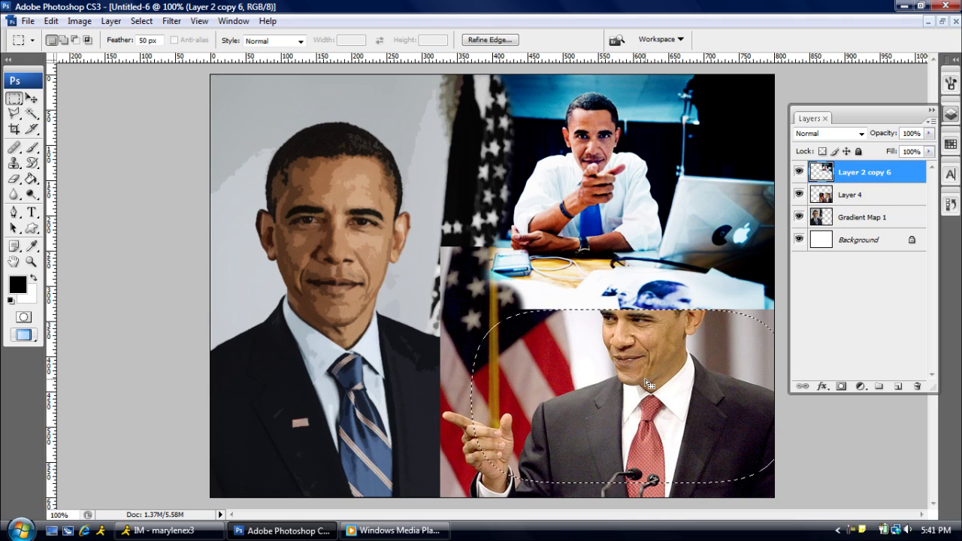
{"action": "key", "text": "Delete"}
{"action": "key", "text": "ctrl+d"}
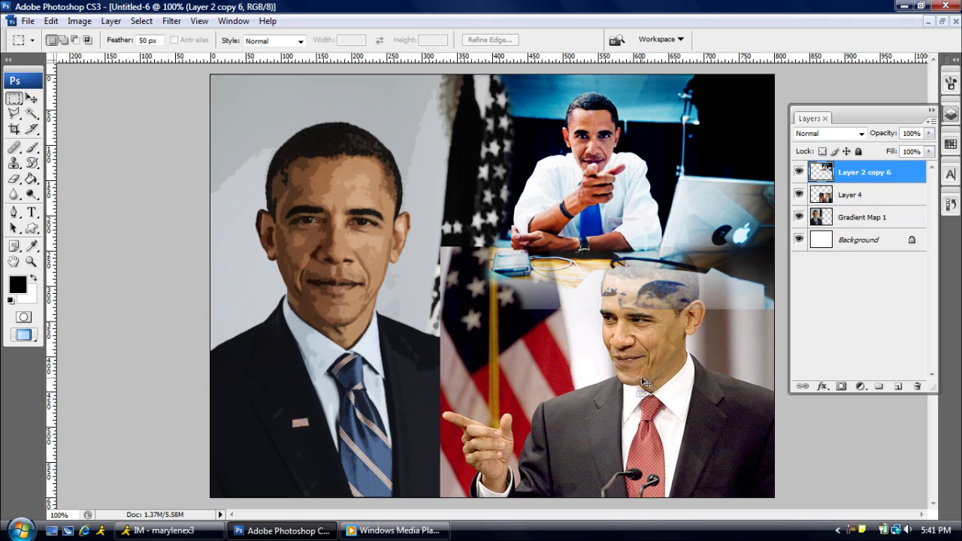
{"action": "key", "text": "ctrl+alt+z"}
{"action": "key", "text": "ctrl+alt+z"}
{"action": "key", "text": "ctrl+alt+z"}
{"action": "key", "text": "e"}
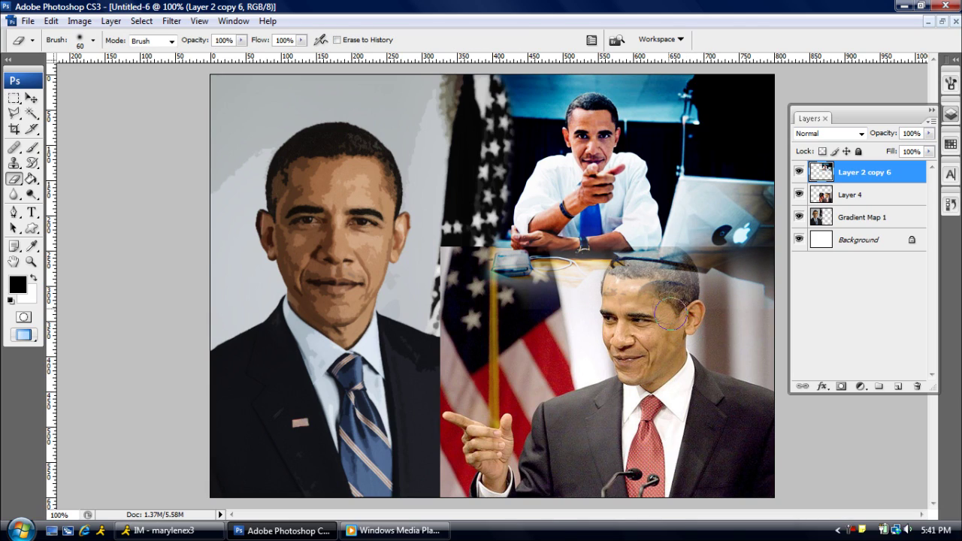
{"action": "left_click_drag", "start_coordinate": [658, 266], "coordinate": [624, 304]}
{"action": "key", "text": "ctrl+z"}
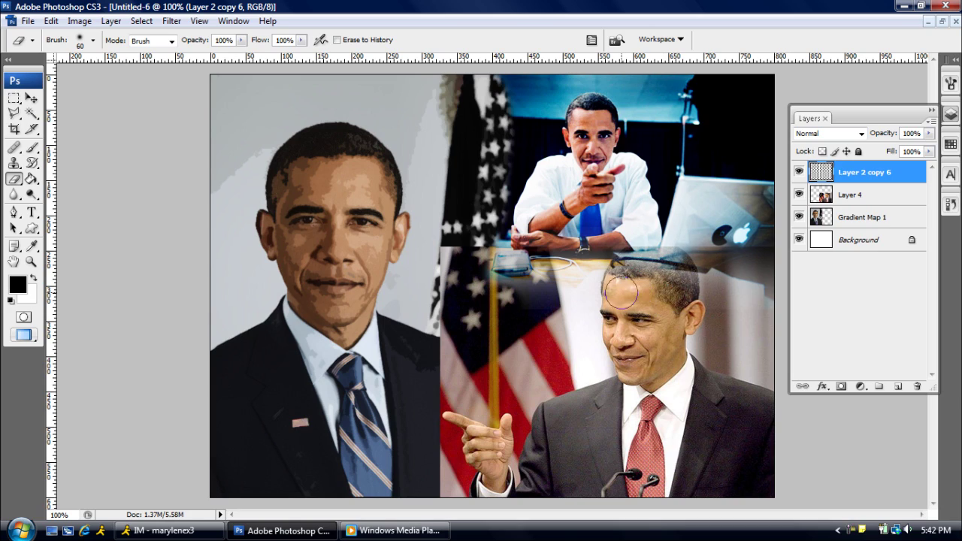
Duplicate and merge the desk photo layer, then erase its lower edge above the head and near the flagpole
{"action": "key", "text": "ctrl+j"}
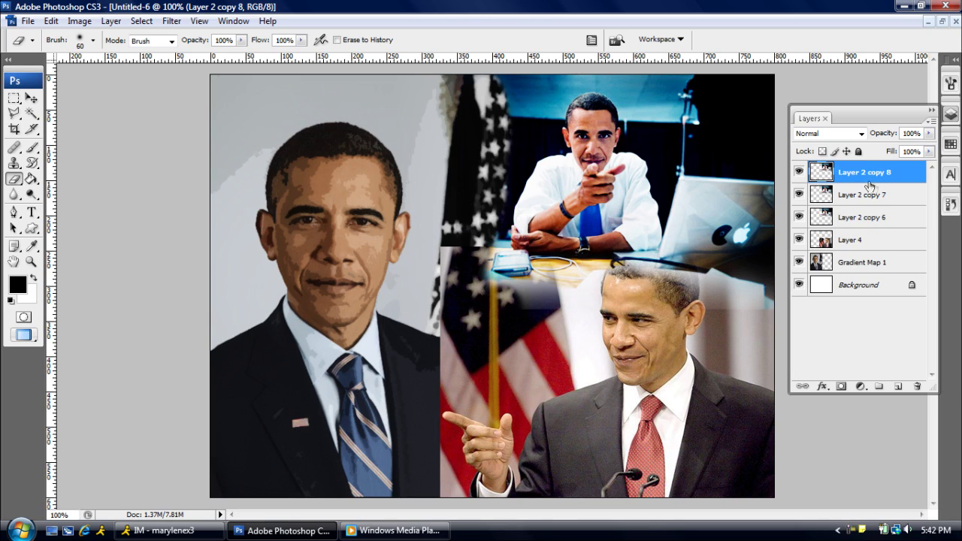
{"action": "key", "text": "ctrl+e"}
{"action": "left_click_drag", "start_coordinate": [665, 295], "coordinate": [595, 316]}
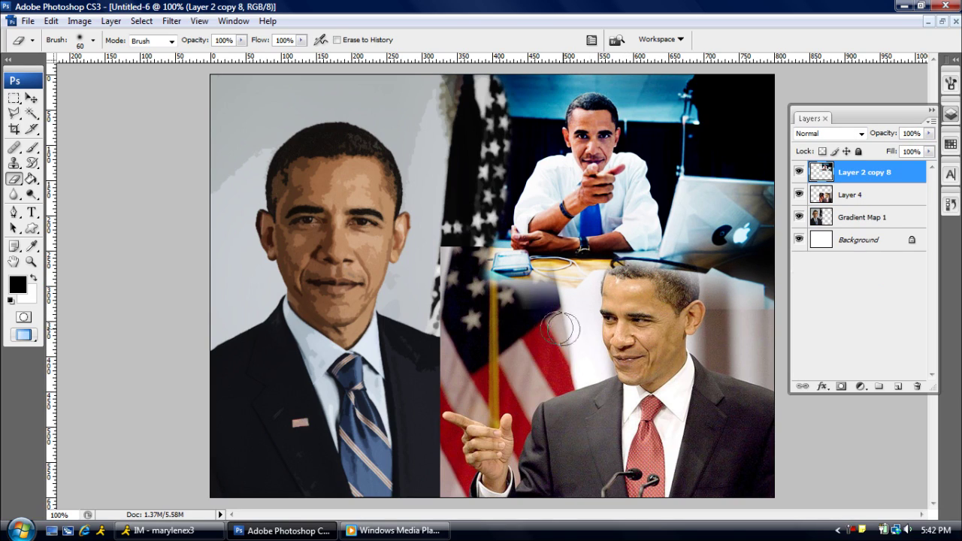
{"action": "left_click_drag", "start_coordinate": [522, 304], "coordinate": [595, 316]}
{"action": "left_click", "coordinate": [514, 298]}
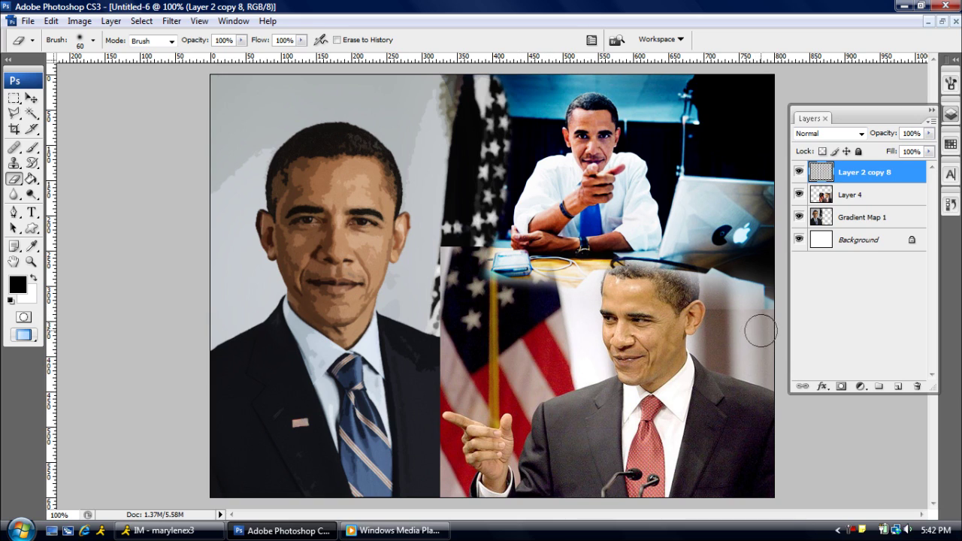
Zoom to 300% and erase the desk photo along the hair edge and right of the lower face
{"action": "key", "text": "z"}
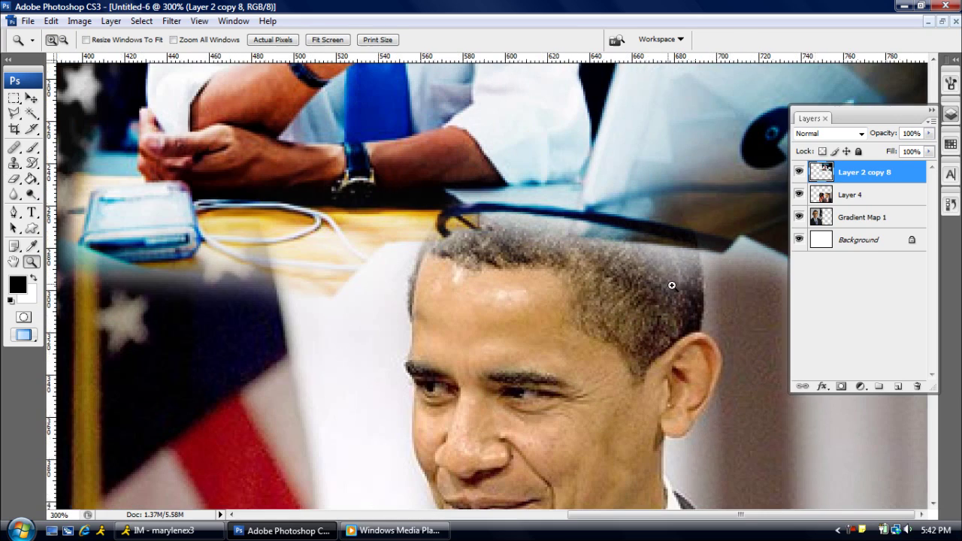
{"action": "left_click", "coordinate": [728, 302]}
{"action": "key", "text": "e"}
{"action": "left_click_drag", "start_coordinate": [756, 263], "coordinate": [714, 272]}
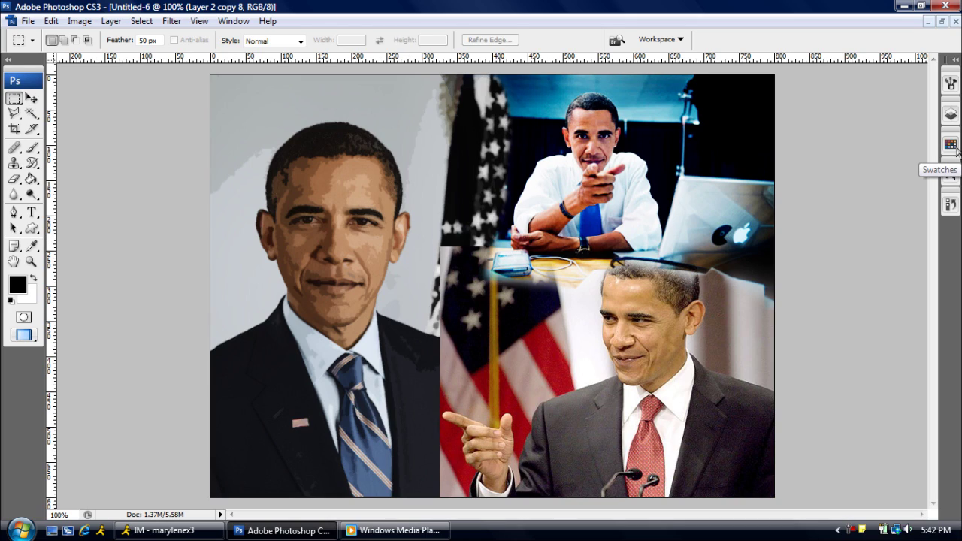
{"action": "left_click", "coordinate": [951, 114]}
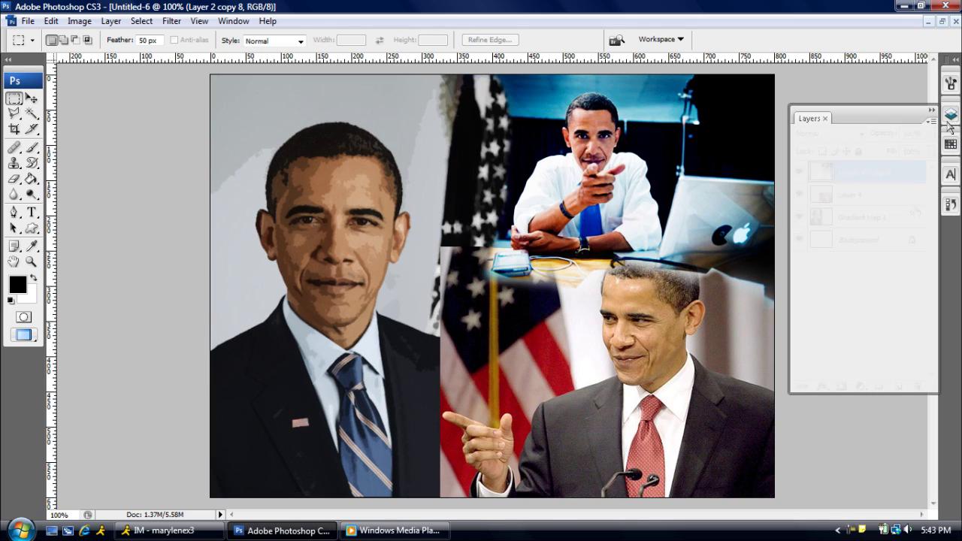
{"action": "left_click_drag", "start_coordinate": [660, 289], "coordinate": [710, 324]}
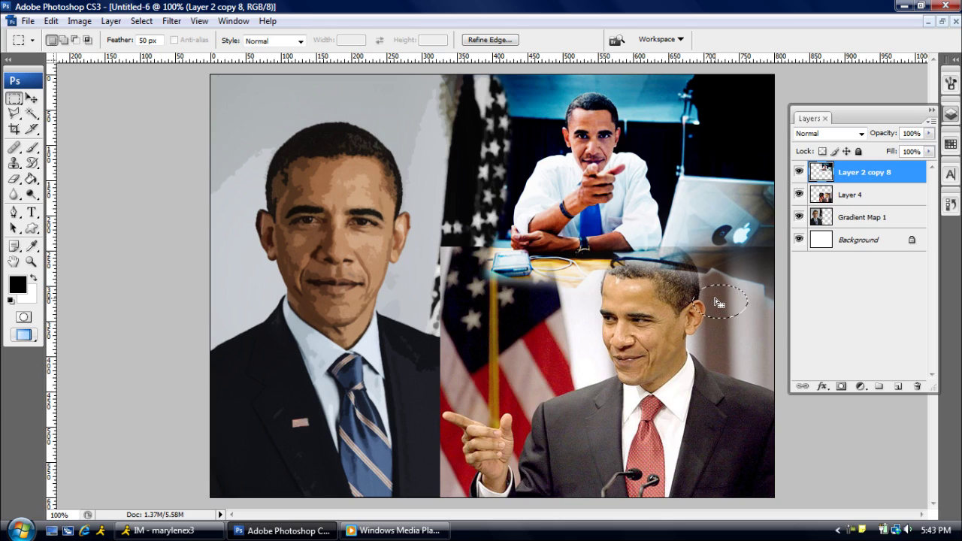
{"action": "key", "text": "ctrl+d"}
{"action": "key", "text": "e"}
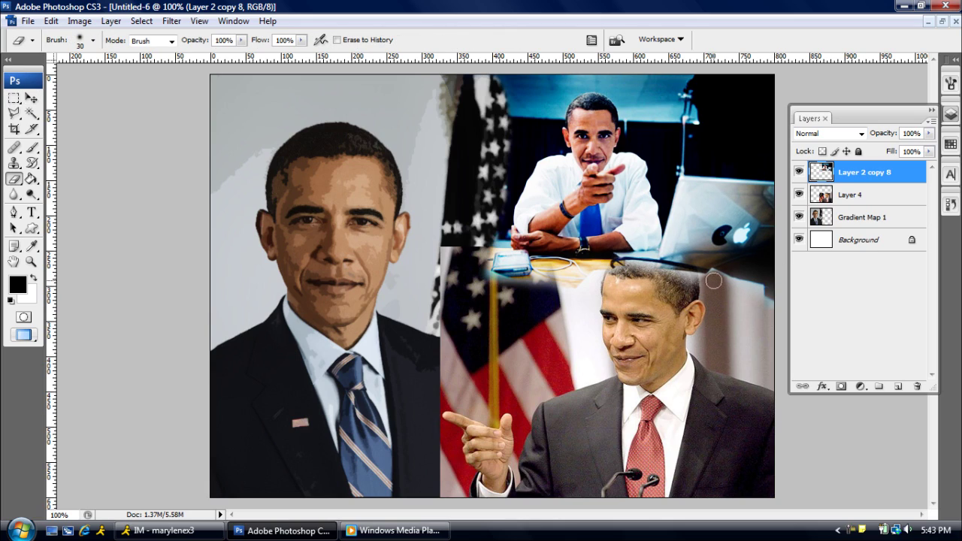
{"action": "left_click_drag", "start_coordinate": [712, 299], "coordinate": [748, 303]}
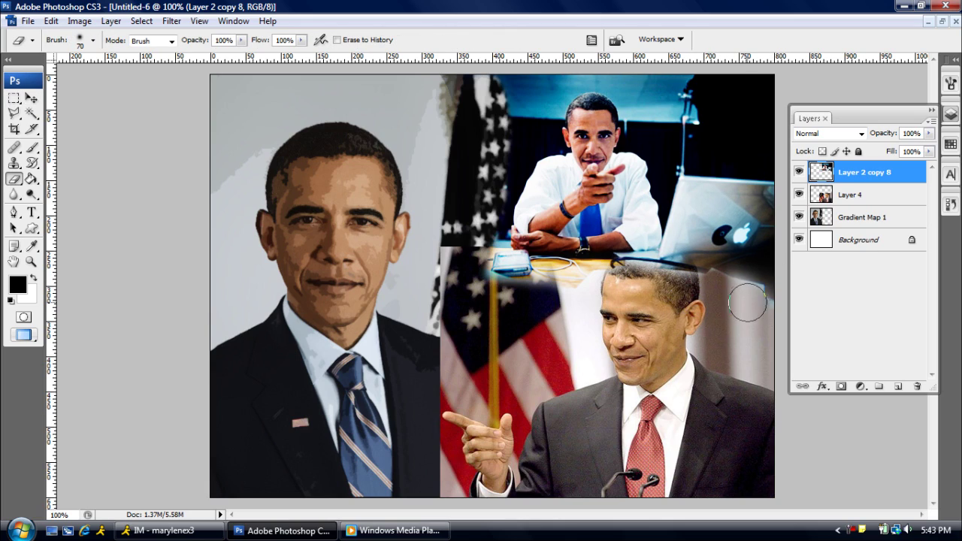
{"action": "key", "text": "ctrl+z"}
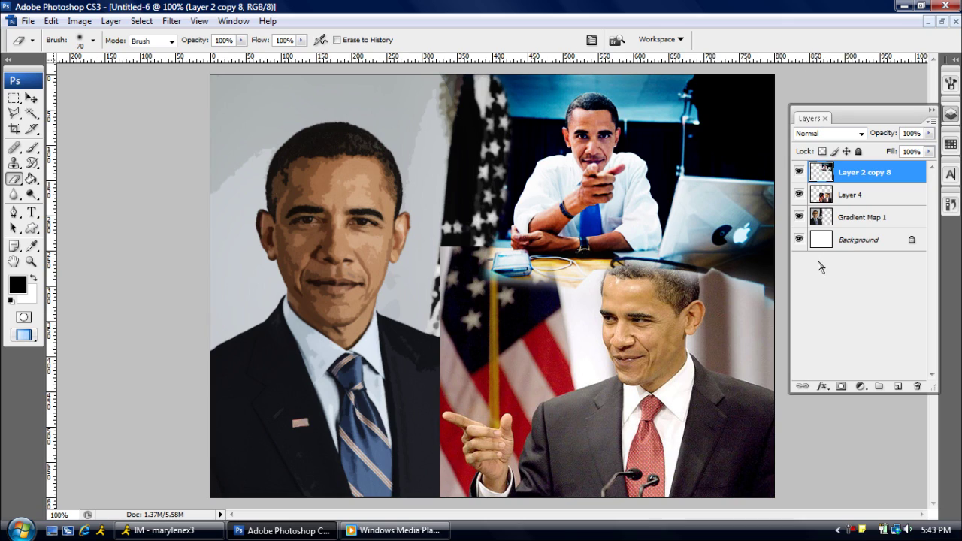
{"action": "left_click", "coordinate": [851, 194]}
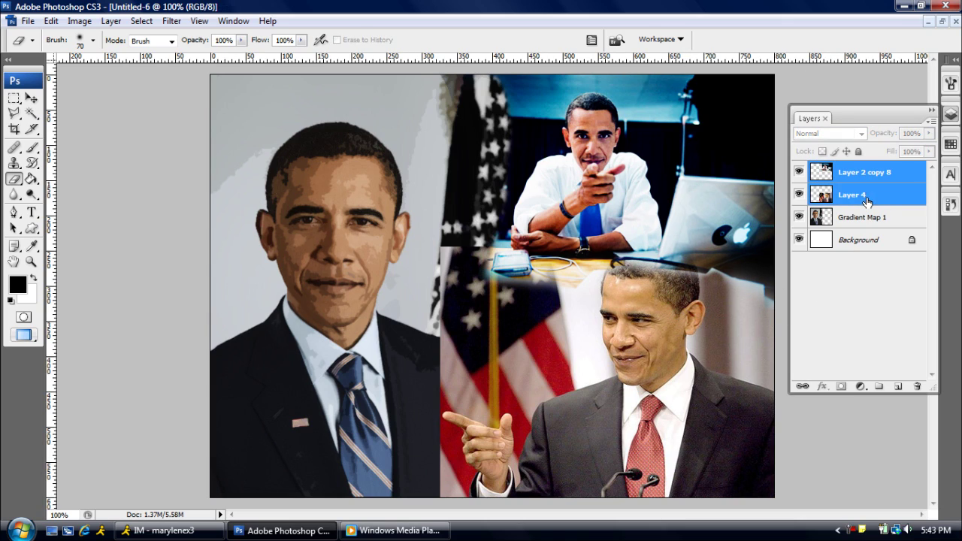
Fade the pointing photo's left side by deleting a 50 px feathered area over the left portrait twice
{"action": "key", "text": "v"}
{"action": "left_click", "coordinate": [799, 172]}
{"action": "left_click", "coordinate": [799, 173]}
{"action": "key", "text": "m"}
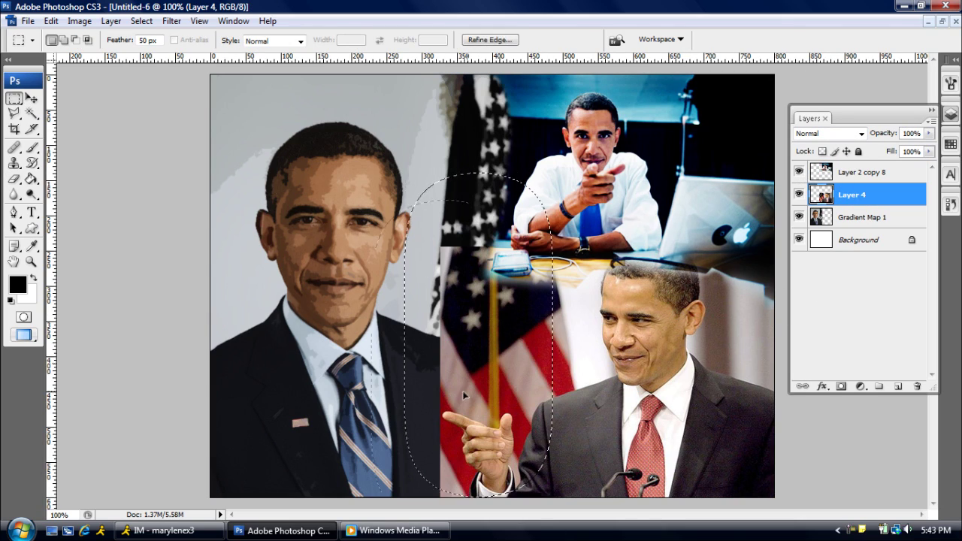
{"action": "left_click_drag", "start_coordinate": [445, 200], "coordinate": [301, 497]}
{"action": "key", "text": "Delete"}
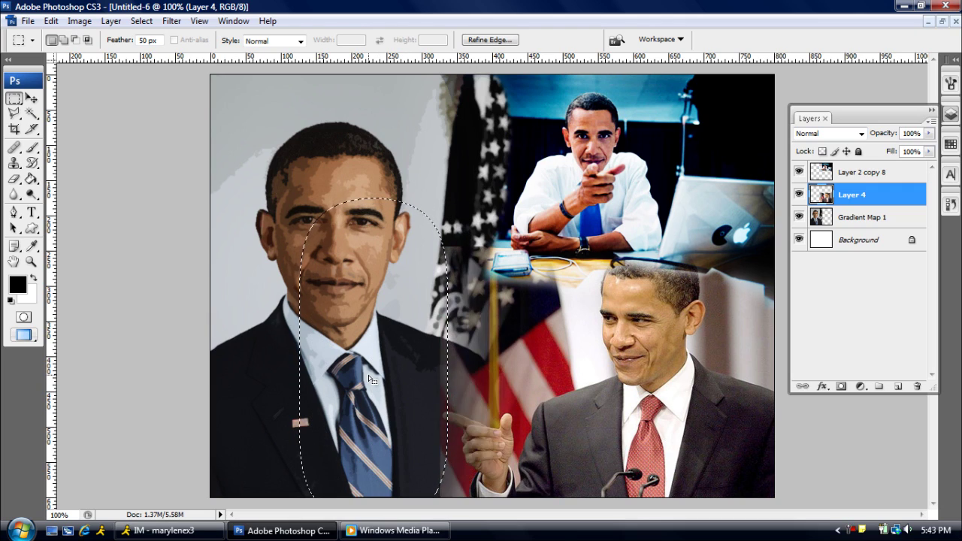
{"action": "key", "text": "Delete"}
{"action": "key", "text": "ctrl+d"}
{"action": "key", "text": "v"}
Duplicate Layer 4 and merge the copies into Layer 4 copy 3
{"action": "key", "text": "ctrl+j"}
{"action": "key", "text": "ctrl+j"}
{"action": "key", "text": "ctrl+j"}
{"action": "left_click", "coordinate": [857, 262], "text": "shift"}
{"action": "key", "text": "ctrl+e"}
{"action": "key", "text": "z"}
Zoom in on the hand and flag and begin a Polygonal Lasso outline around the flag
{"action": "double_click", "coordinate": [515, 377]}
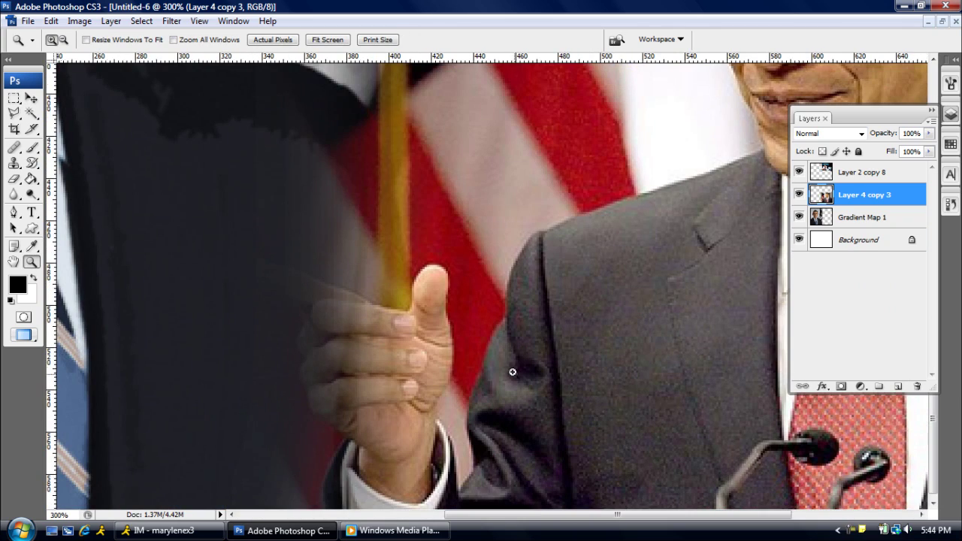
{"action": "key", "text": "l"}
{"action": "left_click", "coordinate": [638, 193]}
{"action": "scroll", "coordinate": [601, 173], "scroll_direction": "up", "scroll_amount": 5}
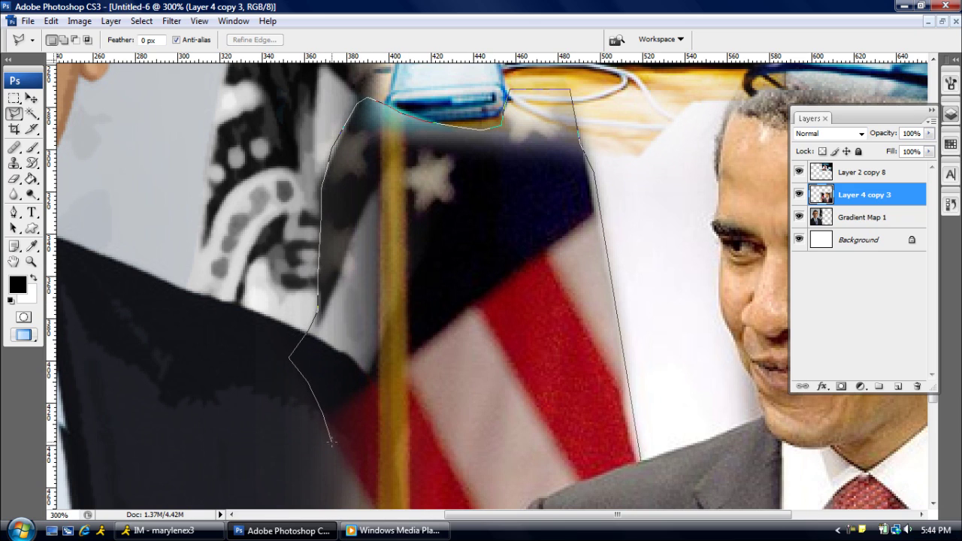
Trace a closed selection around the flag and pole, down along the raised hand's thumb and suit
{"action": "scroll", "coordinate": [331, 441], "scroll_direction": "down", "scroll_amount": 5}
{"action": "left_click", "coordinate": [379, 255]}
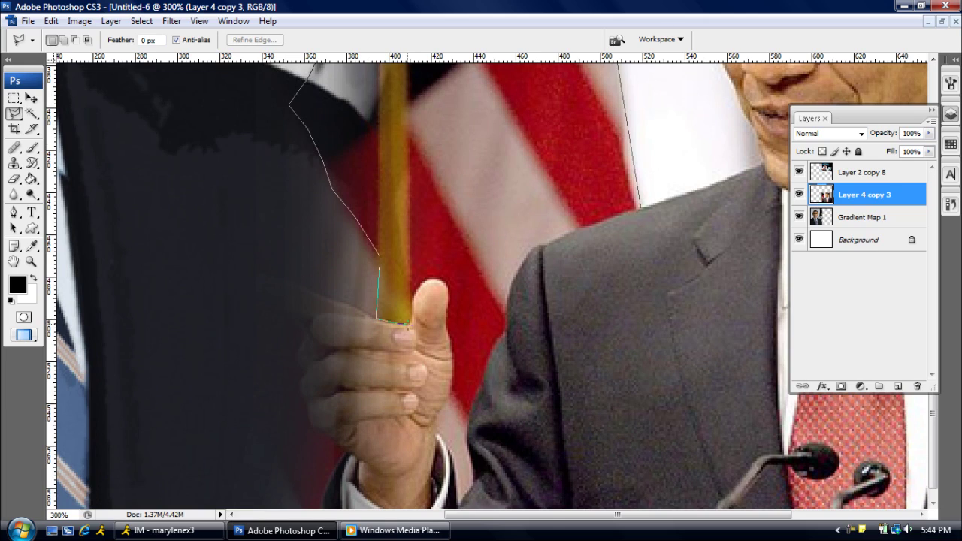
{"action": "double_click", "coordinate": [443, 283]}
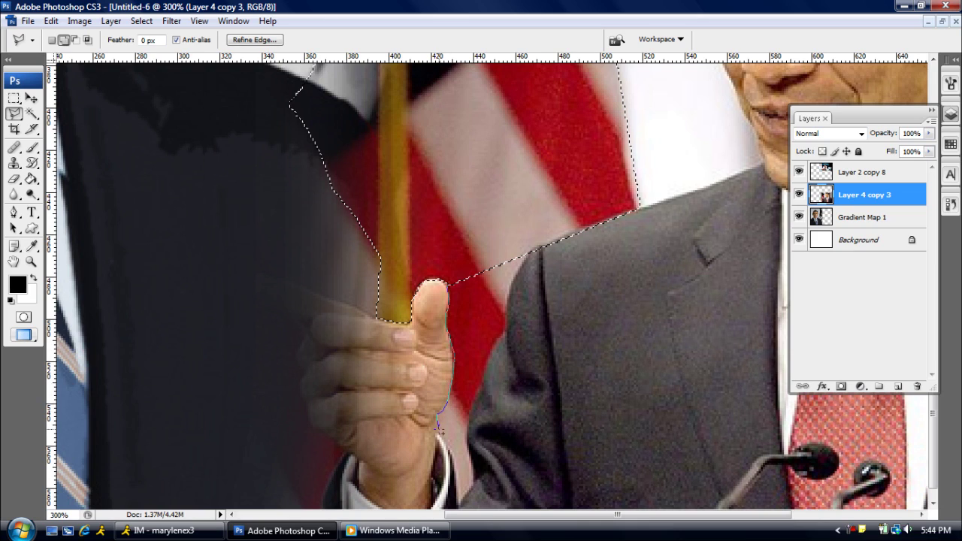
{"action": "scroll", "coordinate": [459, 486], "scroll_direction": "down", "scroll_amount": 1}
{"action": "double_click", "coordinate": [462, 481]}
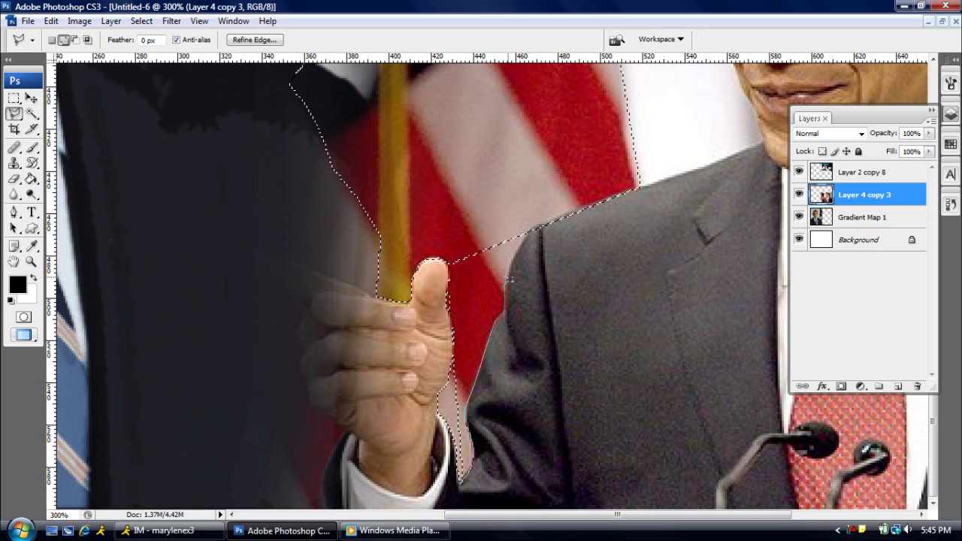
{"action": "scroll", "coordinate": [489, 285], "scroll_direction": "up", "scroll_amount": 4}
{"action": "left_click", "coordinate": [860, 385]}
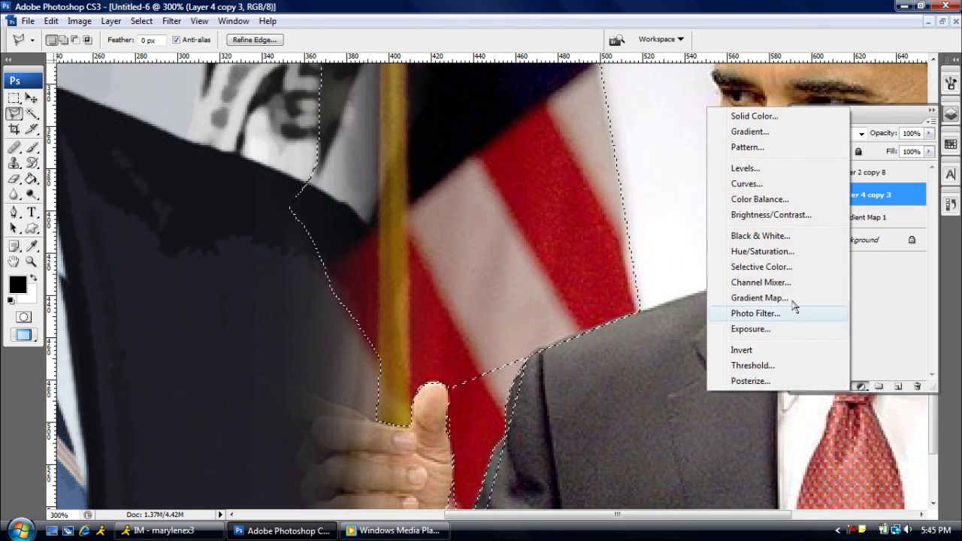
Turn the selected flag grey with a Gradient Map adjustment layer
{"action": "left_click", "coordinate": [789, 285]}
{"action": "left_click", "coordinate": [872, 158]}
{"action": "scroll", "coordinate": [707, 305], "scroll_direction": "up", "scroll_amount": 10}
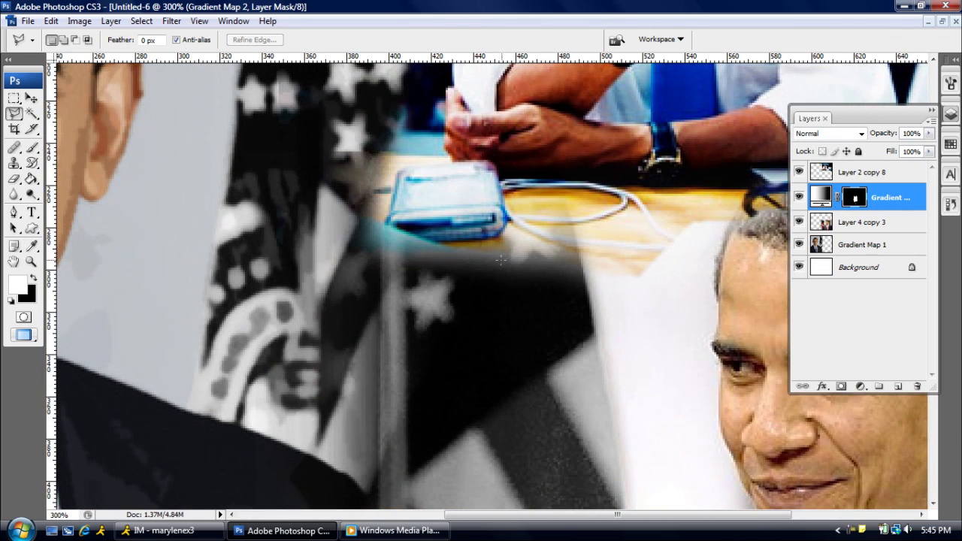
{"action": "key", "text": "v"}
{"action": "scroll", "coordinate": [481, 260], "scroll_direction": "down", "scroll_amount": 15}
Lasso the leftover red patch, grey it with another Gradient Map, and merge it down
{"action": "key", "text": "l"}
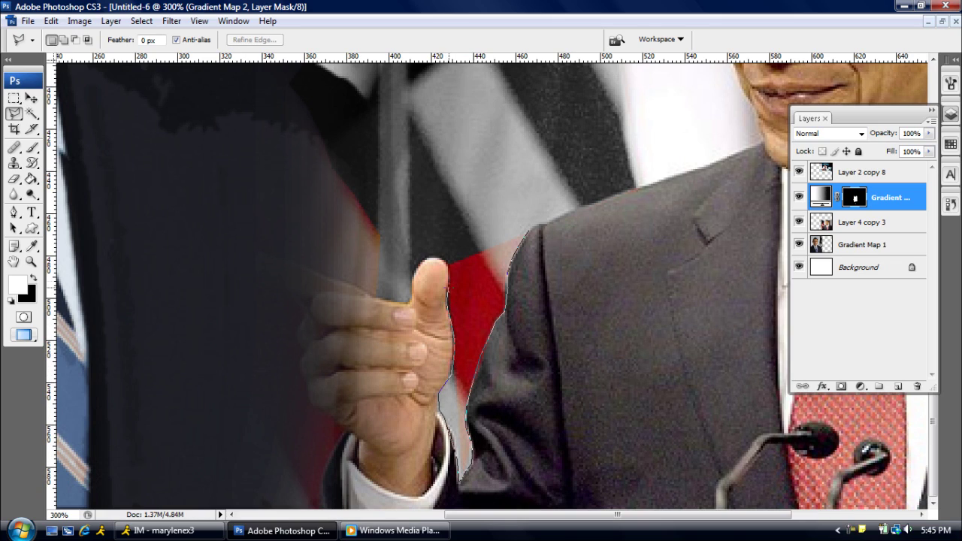
{"action": "left_click", "coordinate": [526, 231]}
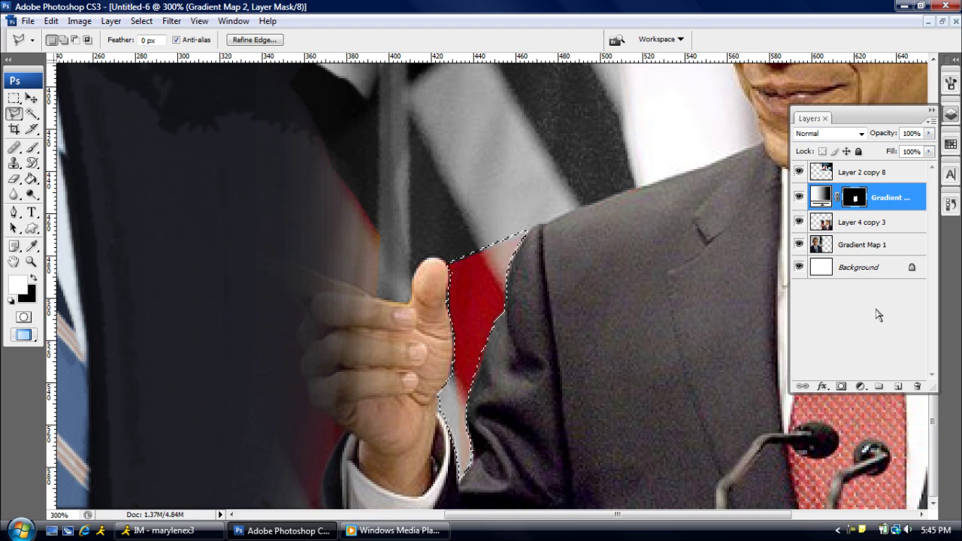
{"action": "left_click", "coordinate": [860, 387]}
{"action": "left_click", "coordinate": [769, 292]}
{"action": "left_click", "coordinate": [869, 189]}
{"action": "left_click", "coordinate": [848, 221], "text": "shift"}
{"action": "key", "text": "ctrl+e"}
Zoom in on the hand and suit, lasso the red sliver by the lapel, and grey it with a Gradient Map
{"action": "key", "text": "ctrl+alt+0"}
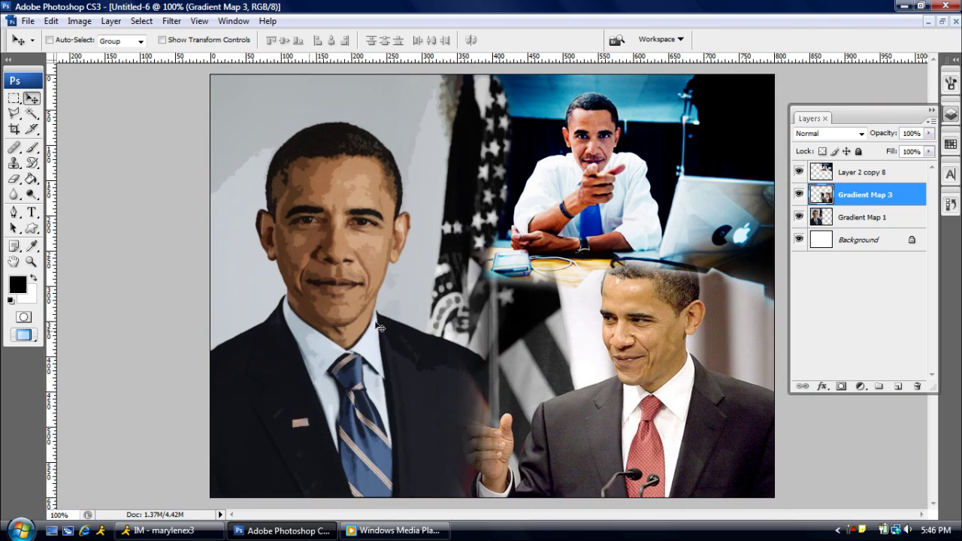
{"action": "key", "text": "z"}
{"action": "left_click", "coordinate": [517, 476]}
{"action": "left_click", "coordinate": [511, 467]}
{"action": "left_click", "coordinate": [500, 458]}
{"action": "left_click", "coordinate": [500, 458]}
{"action": "key", "text": "l"}
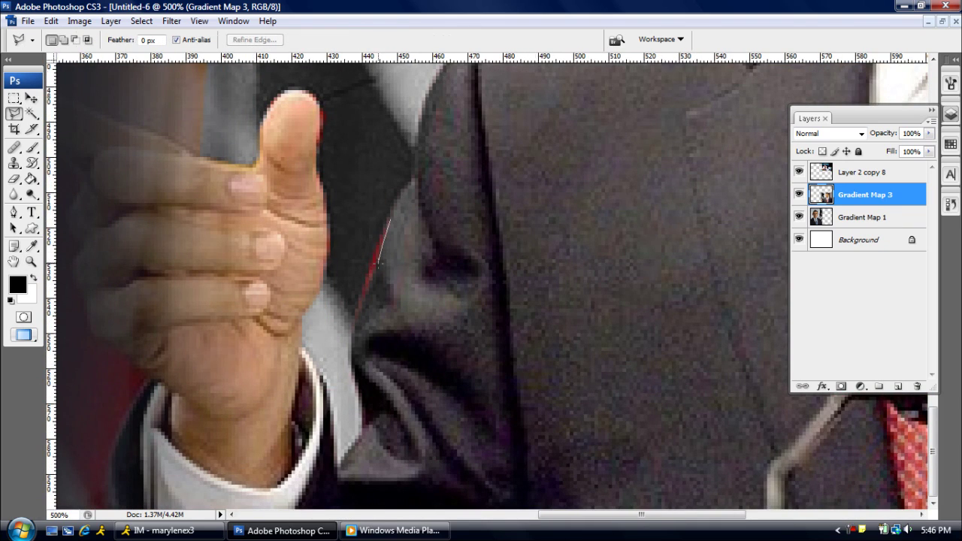
{"action": "left_click", "coordinate": [381, 225]}
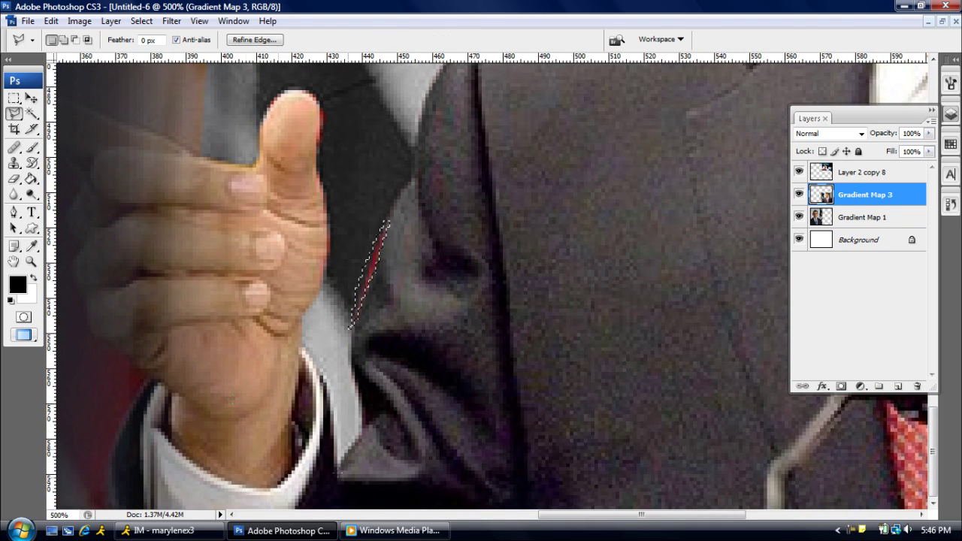
{"action": "left_click_drag", "start_coordinate": [641, 514], "coordinate": [646, 515]}
{"action": "left_click", "coordinate": [859, 387]}
{"action": "left_click", "coordinate": [819, 300]}
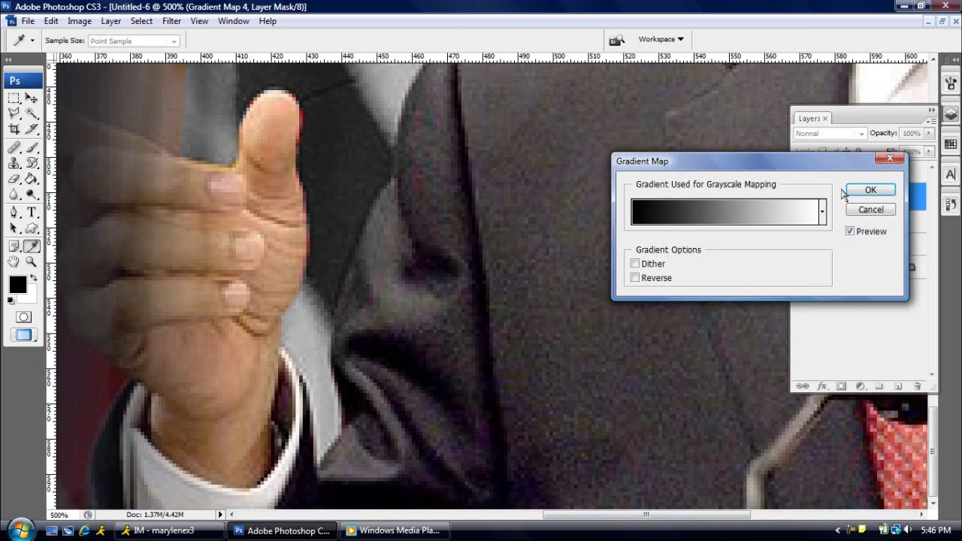
{"action": "left_click", "coordinate": [874, 188]}
{"action": "key", "text": "v"}
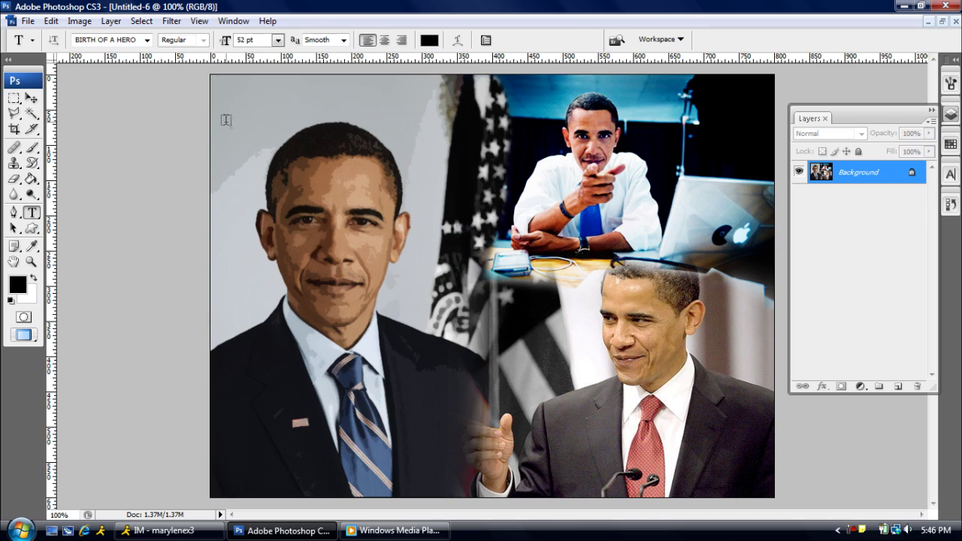
Type 'Obama' at the top left and set it to 76 pt Capture it
{"action": "left_click", "coordinate": [226, 121]}
{"action": "type", "text": "Obama"}
{"action": "key", "text": "ctrl+a"}
{"action": "key", "text": "ctrl+shift+period"}
{"action": "key", "text": "ctrl+shift+period"}
{"action": "key", "text": "ctrl+shift+period"}
{"action": "key", "text": "ctrl+shift+period"}
{"action": "key", "text": "ctrl+shift+period"}
{"action": "key", "text": "ctrl+shift+period"}
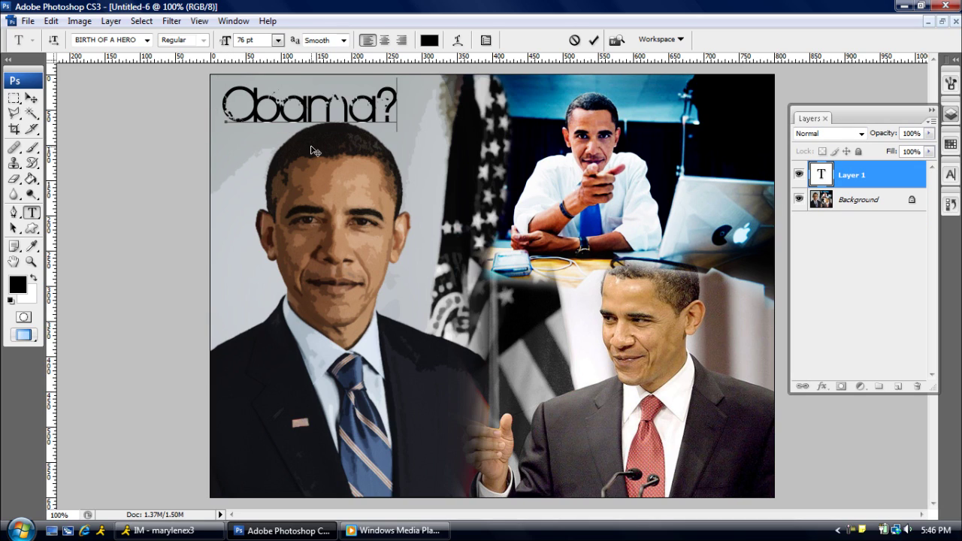
{"action": "left_click", "coordinate": [147, 40]}
{"action": "left_click", "coordinate": [128, 161]}
Punctuate the title as O.B.A.M.A. and nudge it into the top-left corner
{"action": "key", "text": "BackSpace"}
{"action": "key", "text": "Left"}
{"action": "key", "text": "Left"}
{"action": "type", "text": "."}
{"action": "key", "text": "Left"}
{"action": "key", "text": "Left"}
{"action": "type", "text": "."}
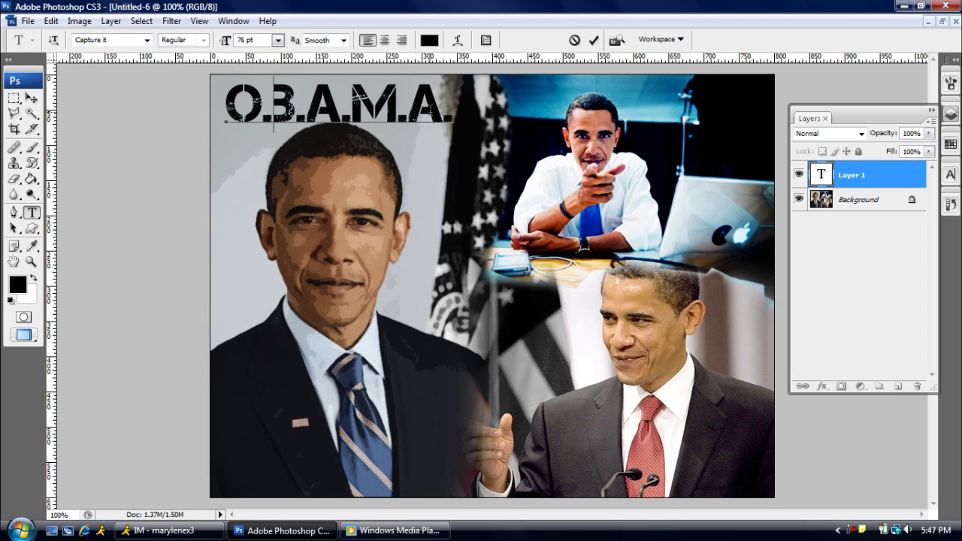
{"action": "left_click", "coordinate": [31, 97]}
{"action": "left_click_drag", "start_coordinate": [386, 134], "coordinate": [379, 123]}
{"action": "key", "text": "Left"}
{"action": "key", "text": "Left"}
{"action": "key", "text": "Left"}
{"action": "key", "text": "Down"}
{"action": "key", "text": "Down"}
{"action": "key", "text": "Down"}
Type the 18 pt subtitle 'ONE BIG ASS MISTAKE AMERICA' just beneath the title
{"action": "key", "text": "t"}
{"action": "left_click", "coordinate": [217, 124]}
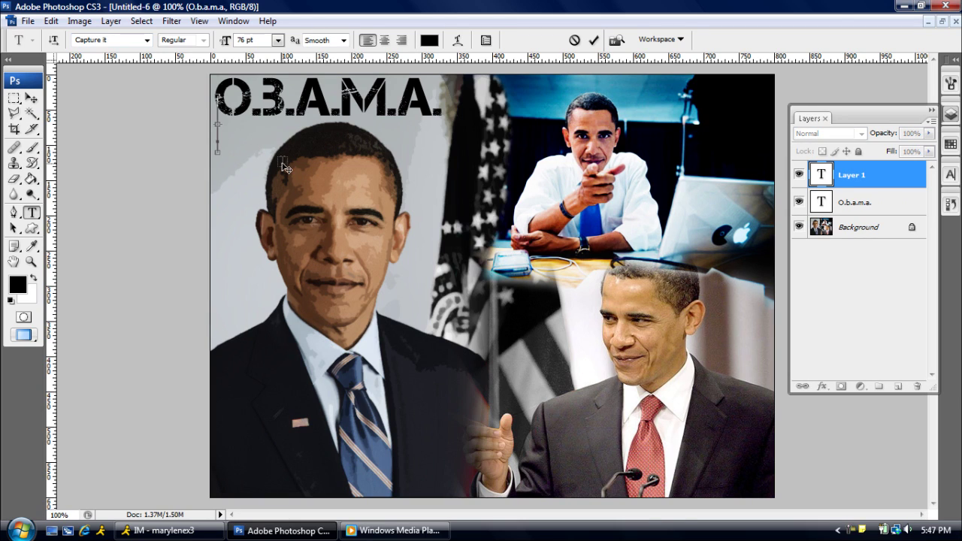
{"action": "type", "text": "o"}
{"action": "left_click_drag", "start_coordinate": [252, 195], "coordinate": [251, 165]}
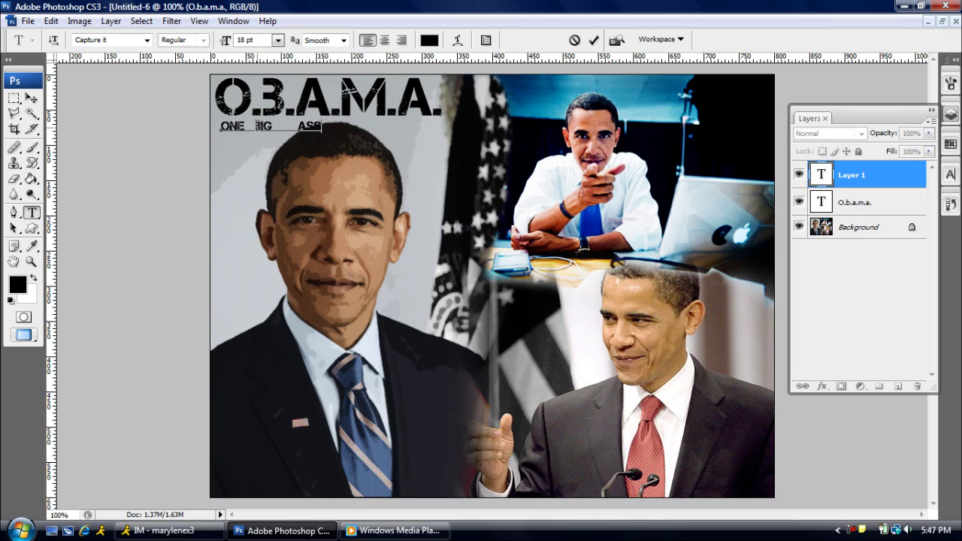
{"action": "type", "text": "AMERICA"}
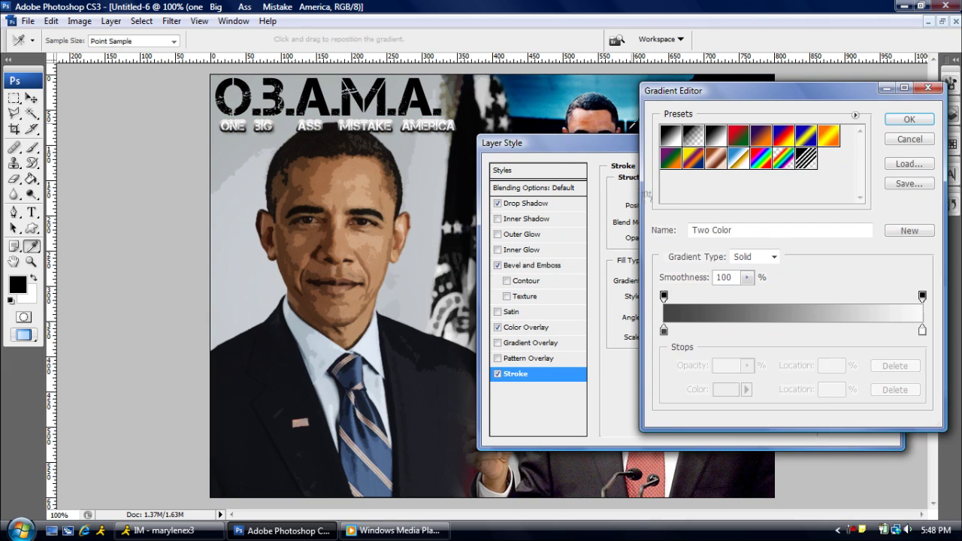
Give the subtitle a red-to-blue gradient Stroke of size 1 at about 50% scale
{"action": "left_click", "coordinate": [909, 122]}
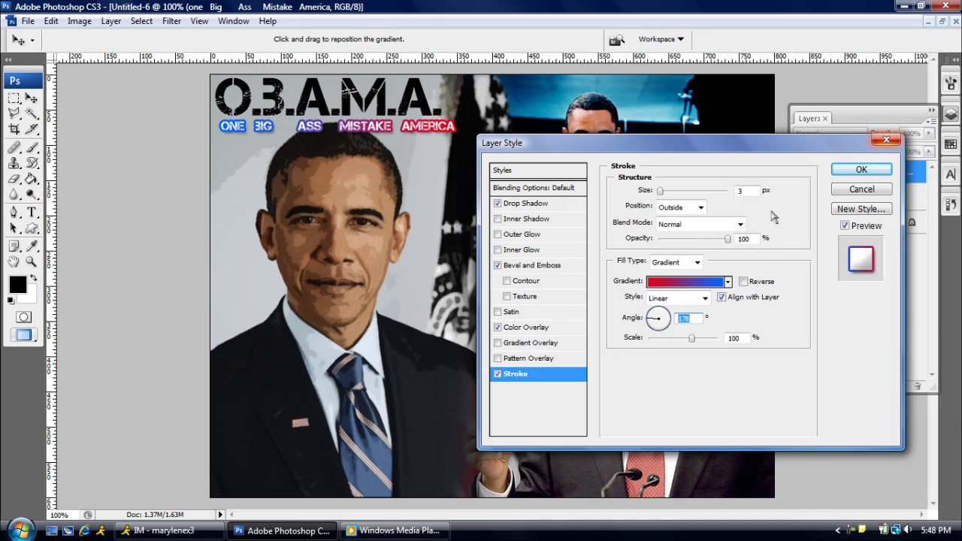
{"action": "double_click", "coordinate": [740, 190]}
{"action": "type", "text": "1"}
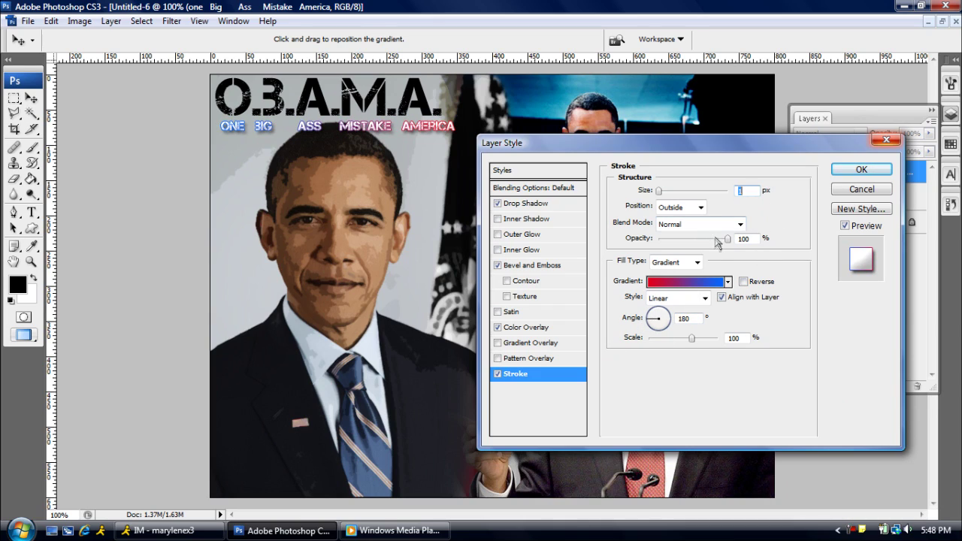
{"action": "left_click_drag", "start_coordinate": [692, 338], "coordinate": [671, 340]}
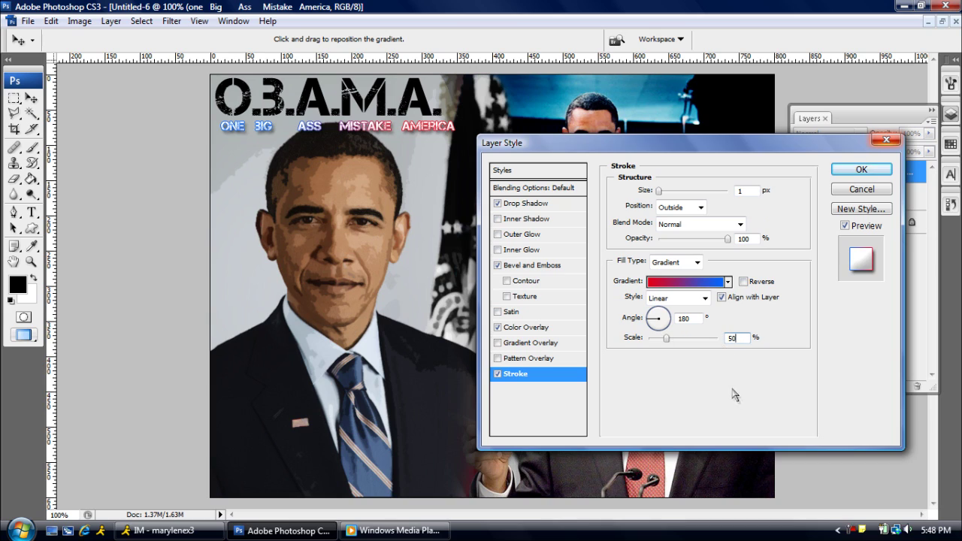
{"action": "left_click", "coordinate": [879, 141]}
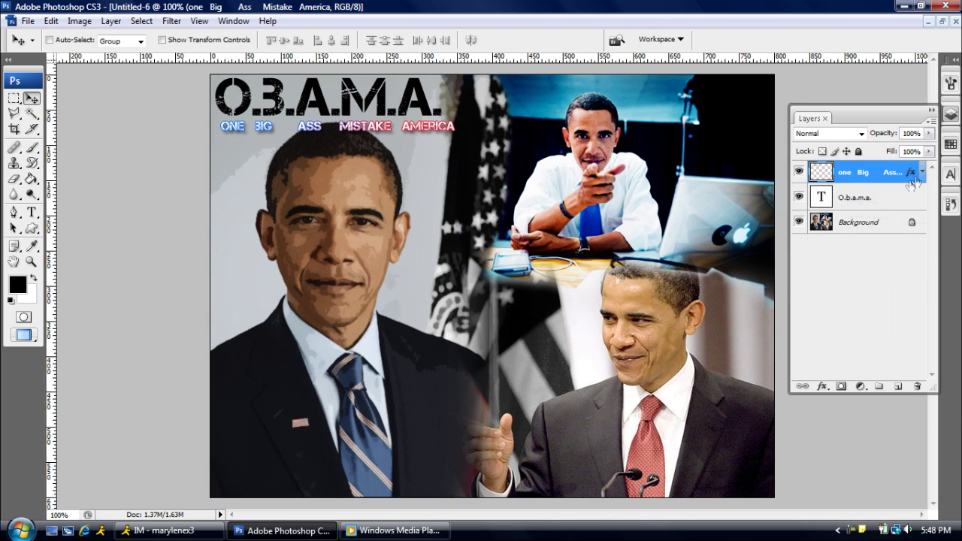
Give the O.B.A.M.A. title Bevel and Emboss and a white Stroke
{"action": "left_click", "coordinate": [859, 195]}
{"action": "double_click", "coordinate": [859, 196]}
{"action": "left_click", "coordinate": [560, 265]}
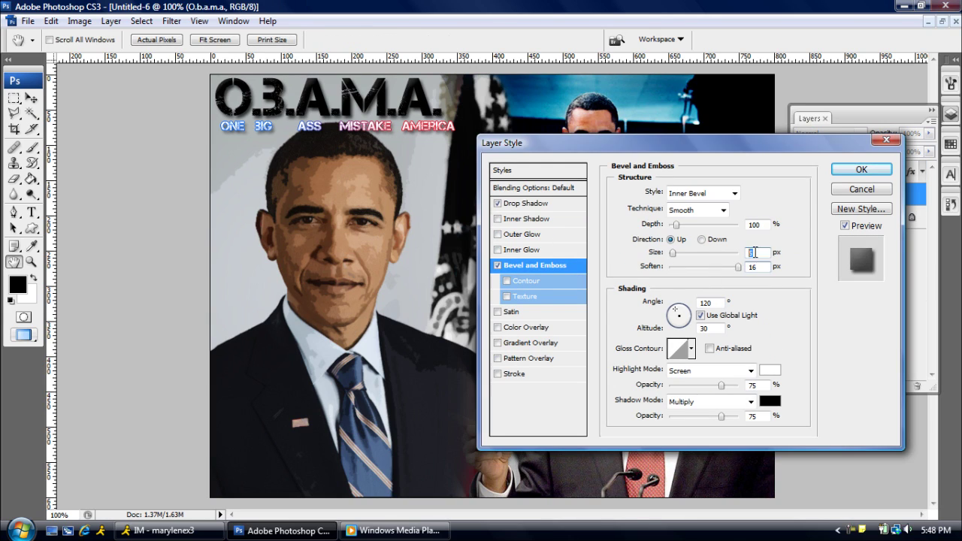
{"action": "left_click", "coordinate": [529, 328]}
{"action": "left_click", "coordinate": [497, 328]}
{"action": "left_click", "coordinate": [514, 374]}
{"action": "left_click", "coordinate": [680, 278]}
{"action": "left_click", "coordinate": [894, 137]}
{"action": "left_click", "coordinate": [861, 169]}
Move the title layer above the subtitle layer and reselect the title
{"action": "key", "text": "v"}
{"action": "left_click_drag", "start_coordinate": [864, 194], "coordinate": [864, 167]}
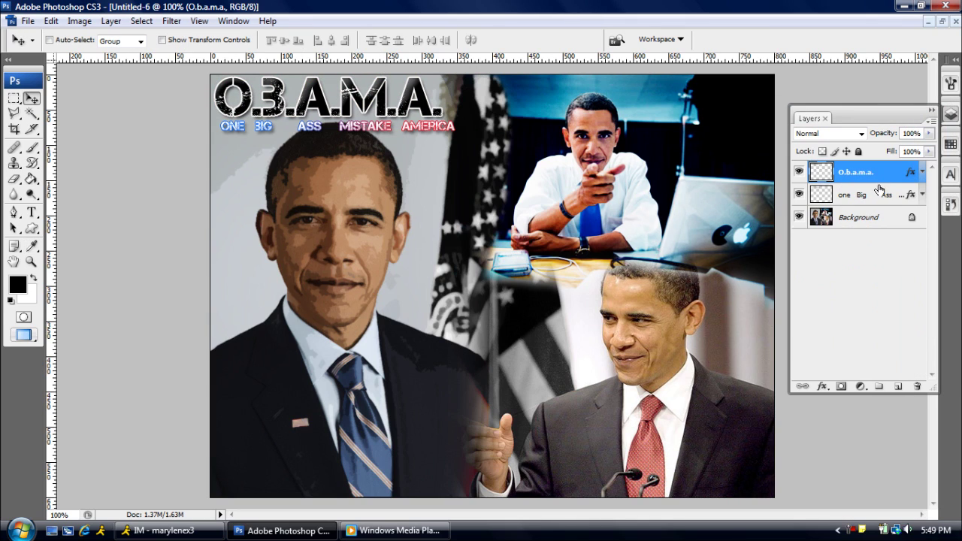
{"action": "left_click", "coordinate": [894, 196]}
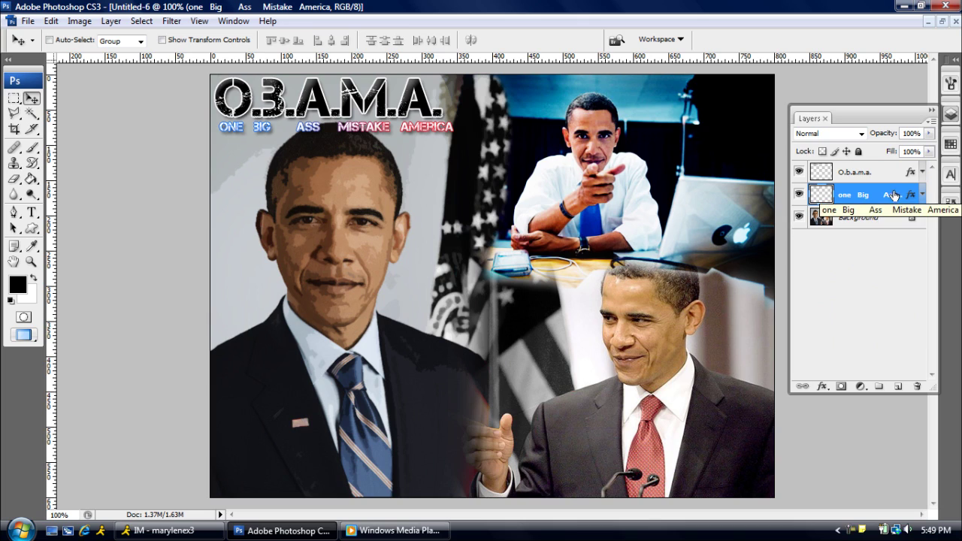
{"action": "left_click", "coordinate": [861, 172]}
Switch the title's font to the 5x5 square font
{"action": "key", "text": "t"}
{"action": "left_click", "coordinate": [147, 40]}
{"action": "scroll", "coordinate": [173, 226], "scroll_direction": "up", "scroll_amount": 10}
{"action": "left_click", "coordinate": [116, 38]}
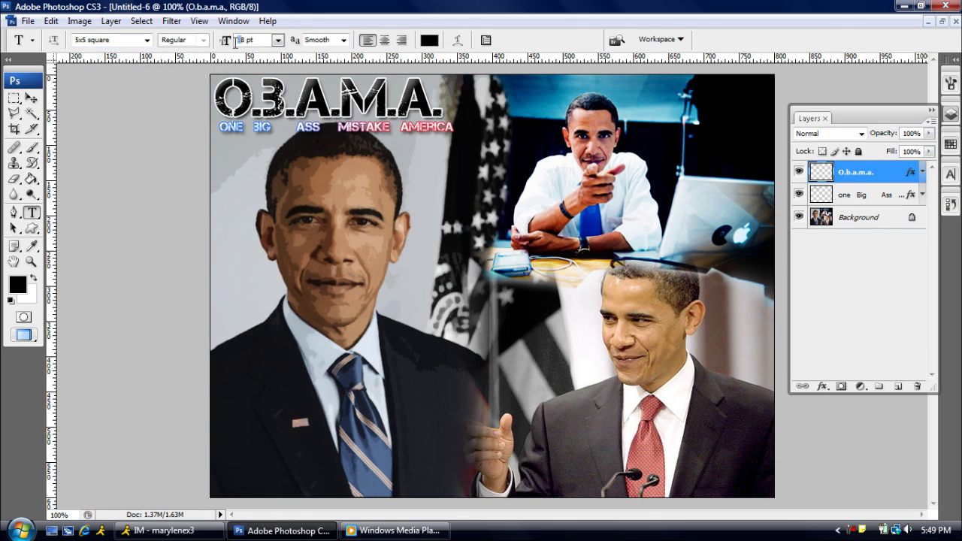
Place the 8 pt credit text at the bottom right and give it Bevel and Emboss
{"action": "left_click", "coordinate": [712, 475]}
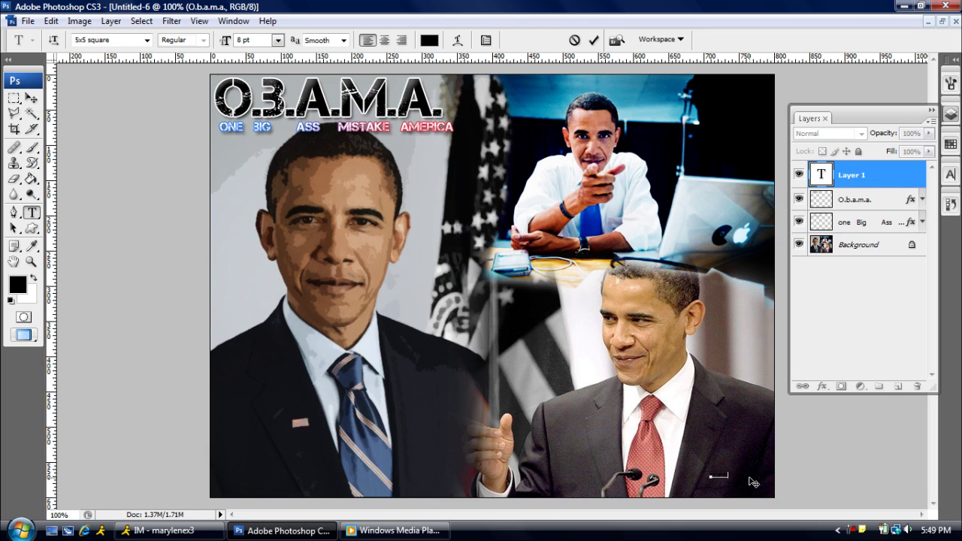
{"action": "left_click", "coordinate": [30, 97]}
{"action": "double_click", "coordinate": [886, 175]}
{"action": "left_click", "coordinate": [526, 203]}
{"action": "left_click", "coordinate": [533, 264]}
Add a white Color Overlay and a Stroke to the credit's layer style
{"action": "left_click", "coordinate": [526, 327]}
{"action": "left_click", "coordinate": [817, 191]}
{"action": "left_click", "coordinate": [895, 137]}
{"action": "left_click", "coordinate": [564, 375]}
{"action": "left_click", "coordinate": [861, 169]}
{"action": "left_click", "coordinate": [922, 172]}
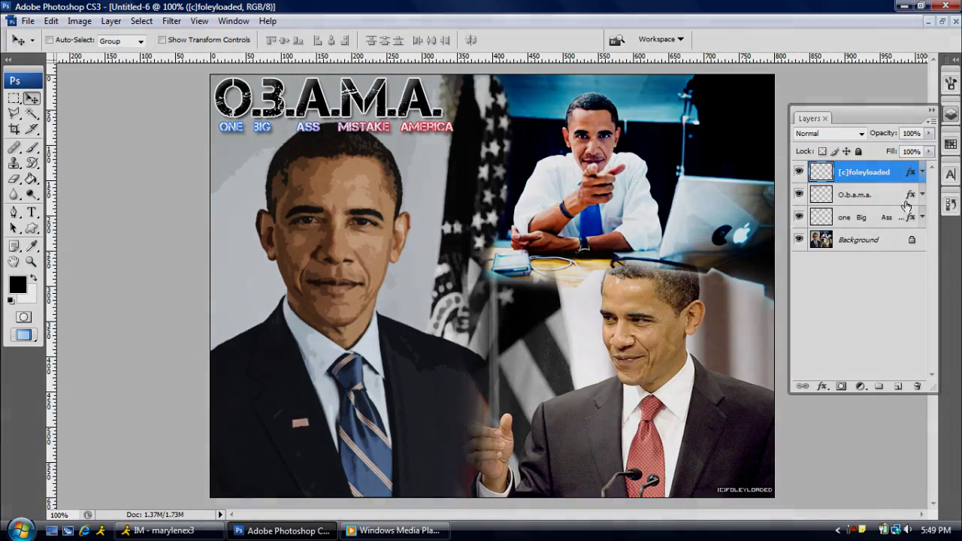